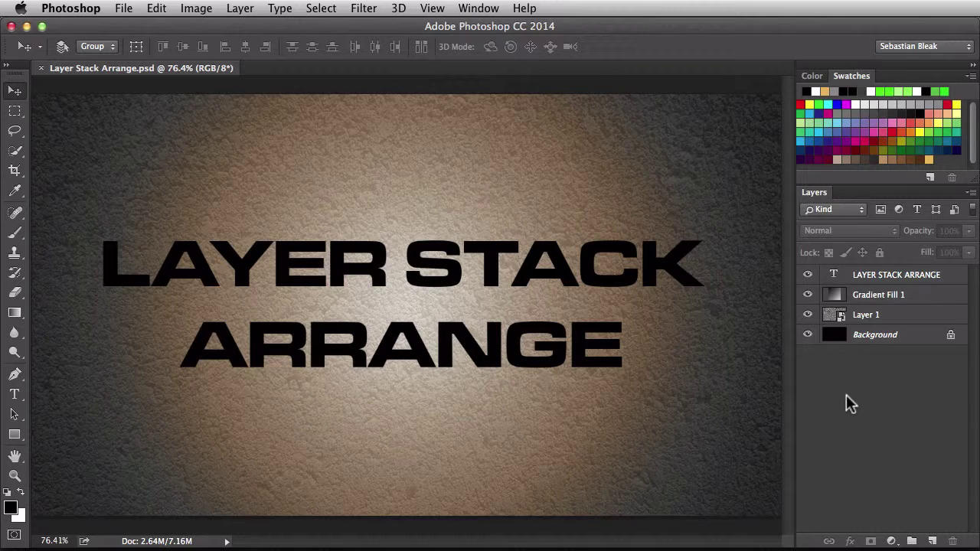
Check that the Layers panel is enabled and select the individual layers one by one, ending on Background
click(478, 8)
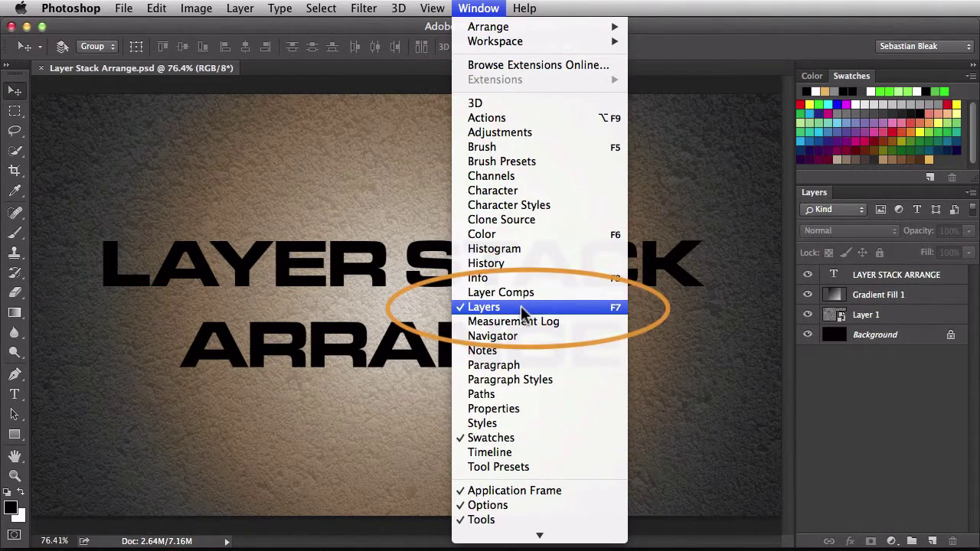
click(892, 380)
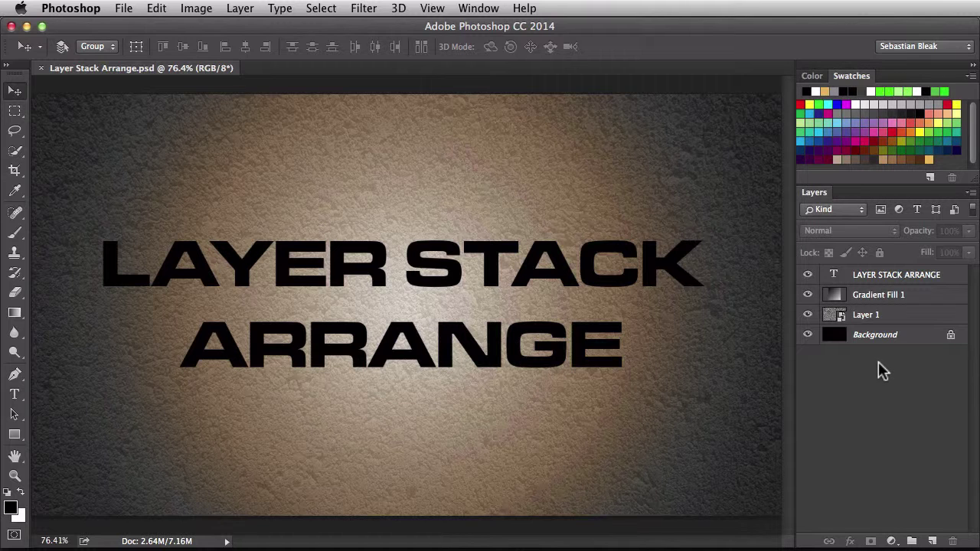
click(916, 343)
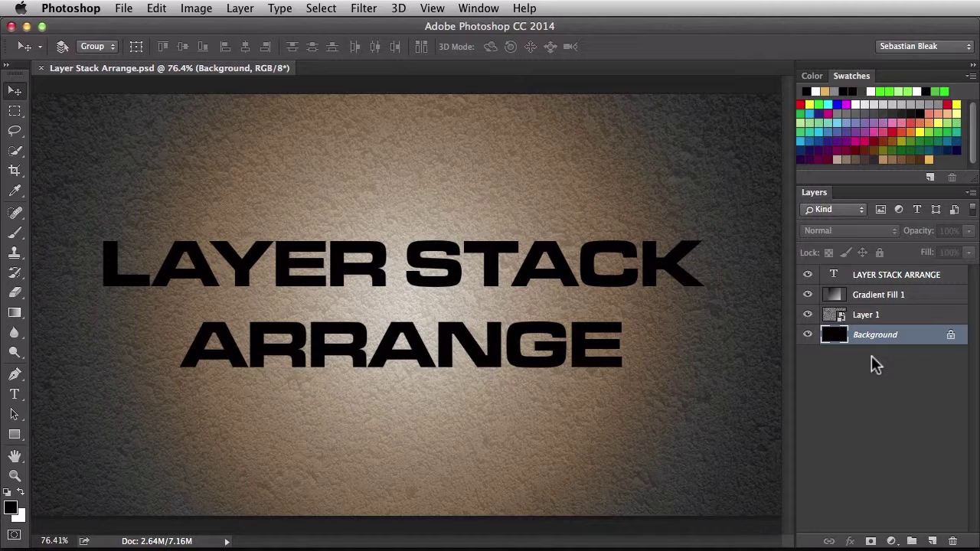
click(918, 303)
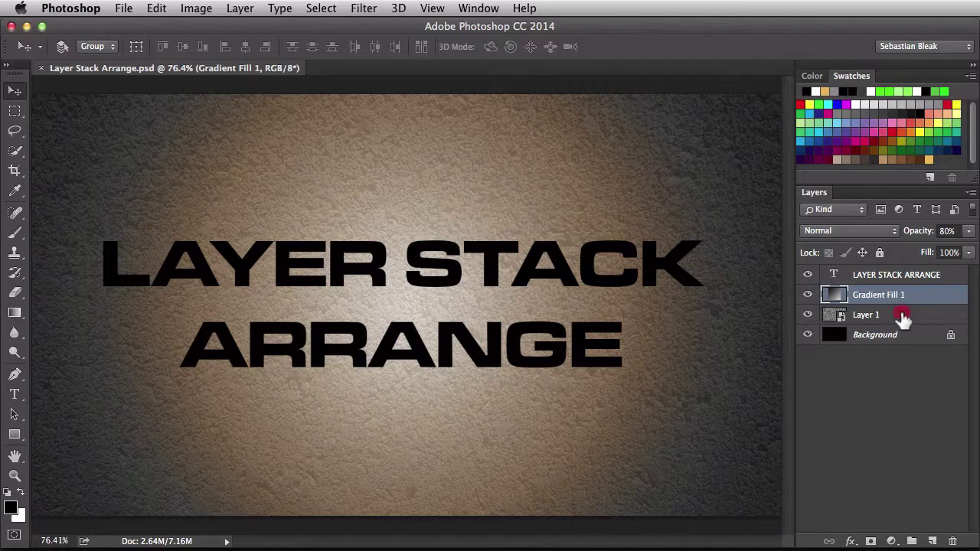
click(902, 318)
click(881, 276)
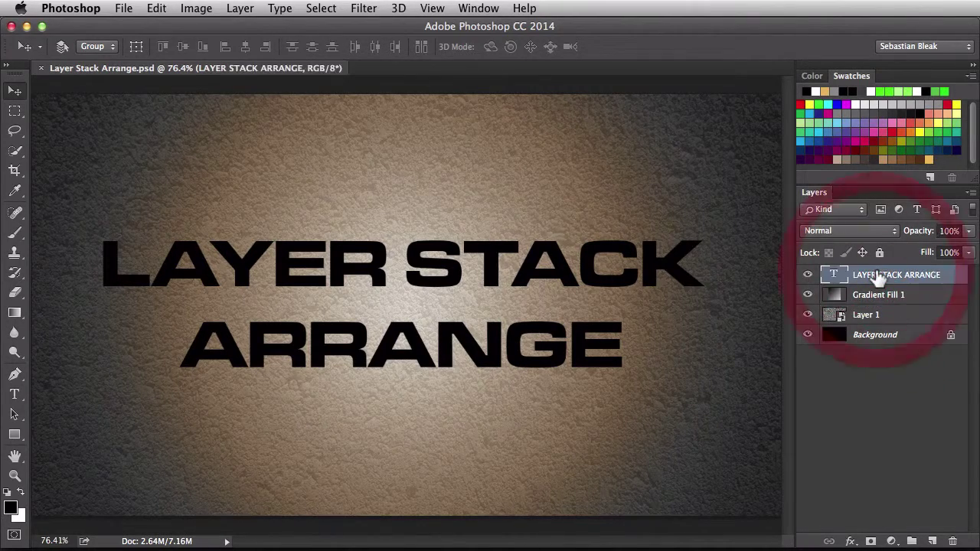
click(838, 337)
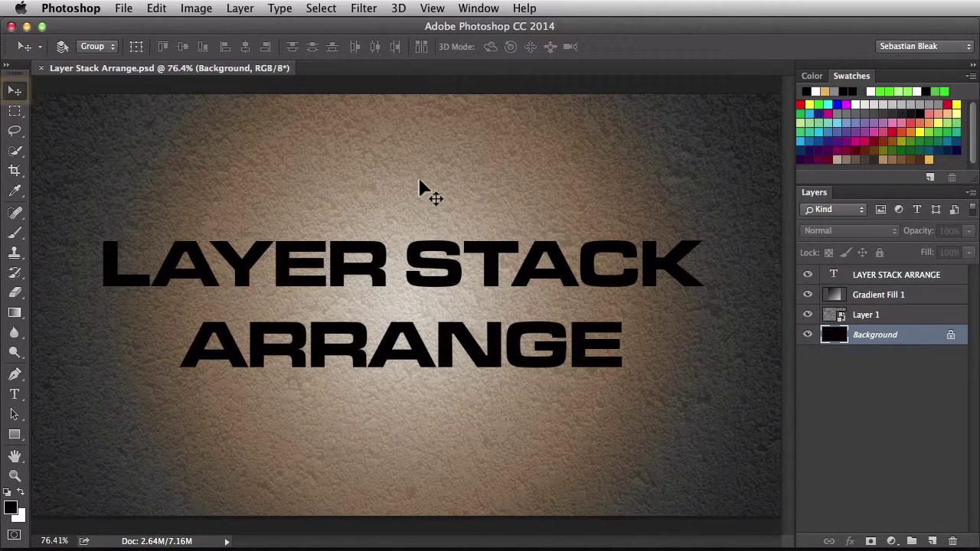
Use the Move tool's on-canvas layer list to select Layer 1, followed by Background
key(v)
right_click(419, 183)
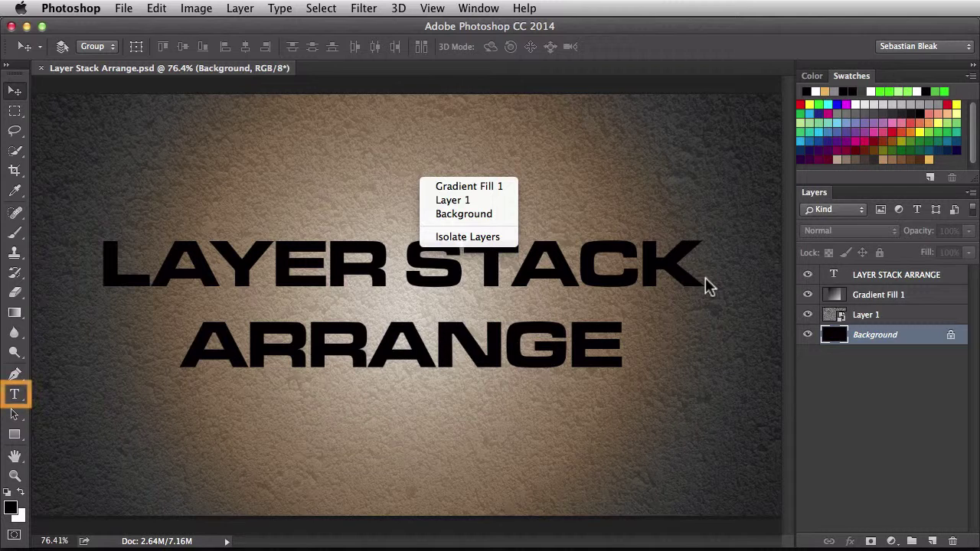
click(476, 202)
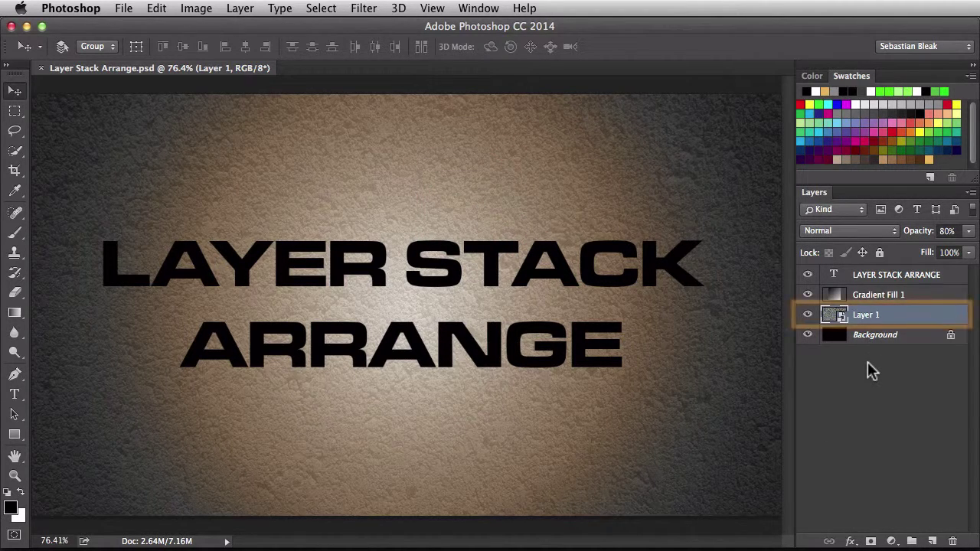
right_click(385, 179)
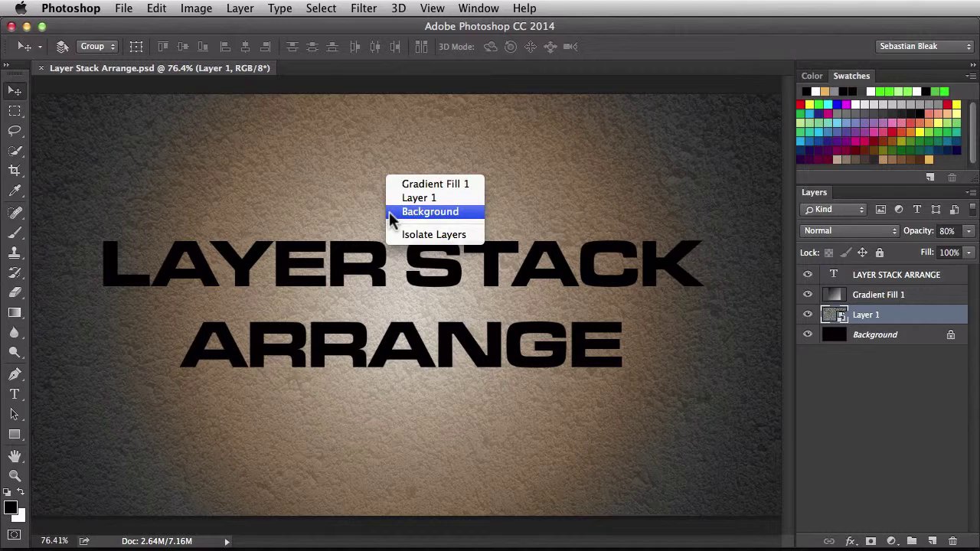
click(389, 211)
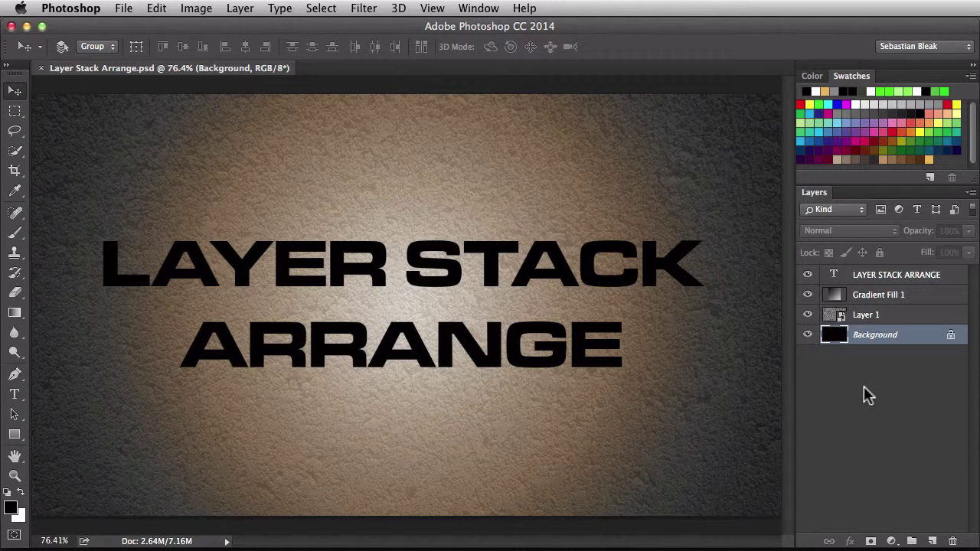
Step the layer selection upward one layer at a time from Background to the LAYER STACK ARRANGE text layer
key(alt)
key(alt+bracketright)
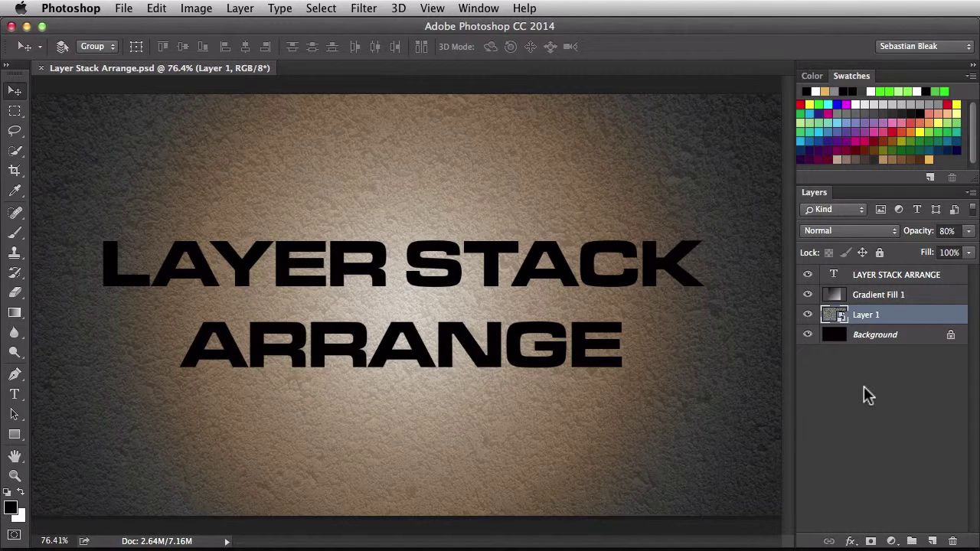
key(alt)
key(alt+bracketright)
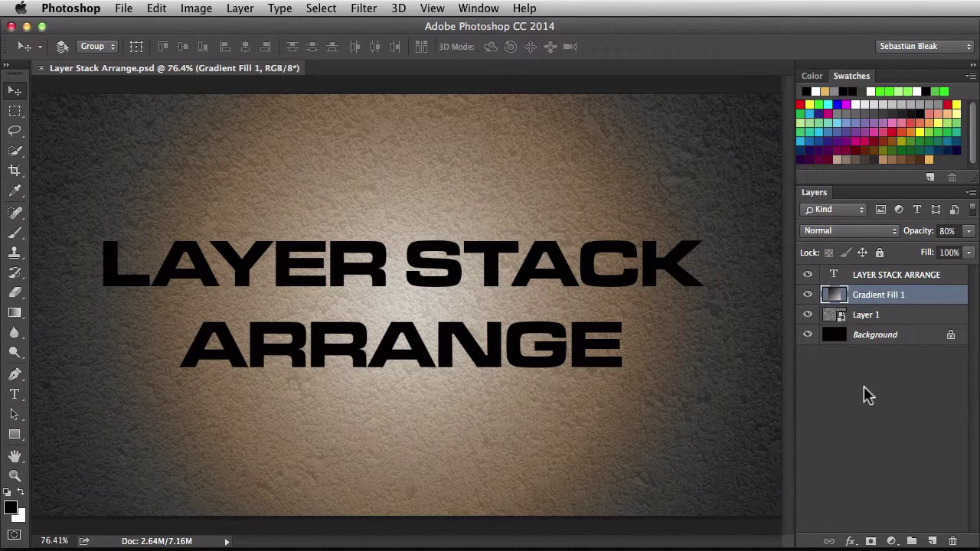
key(alt)
key(alt+bracketright)
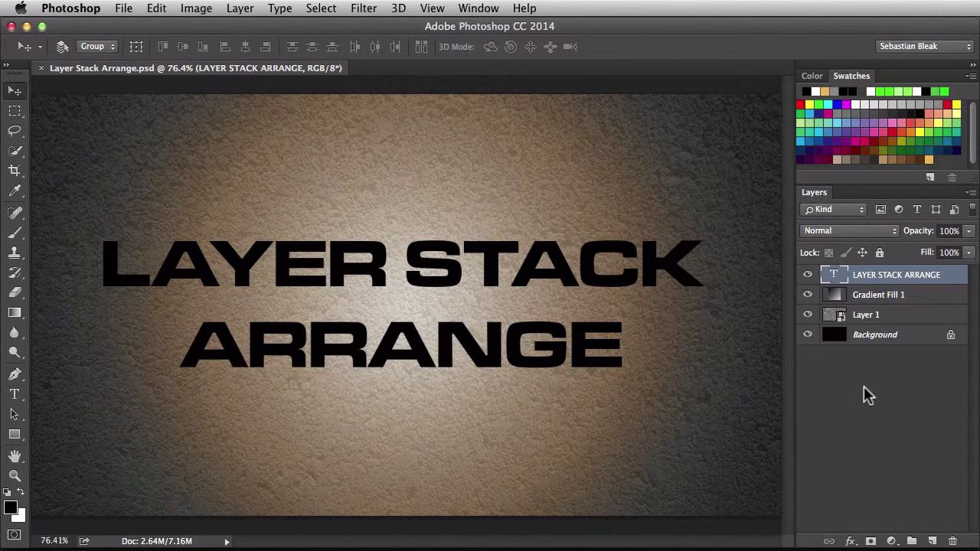
Step the layer selection down through the stack to Background and wrap around to the text layer
key(alt)
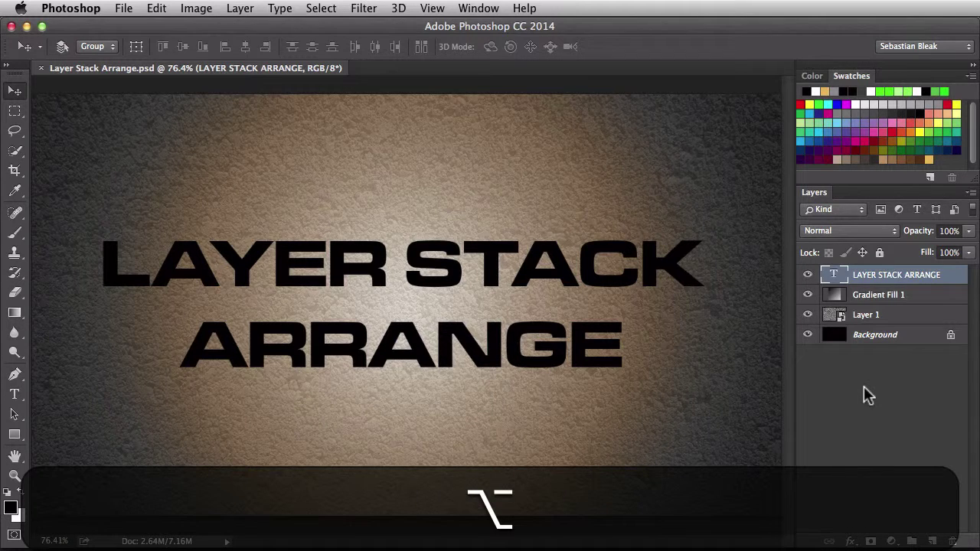
key(alt+bracketleft)
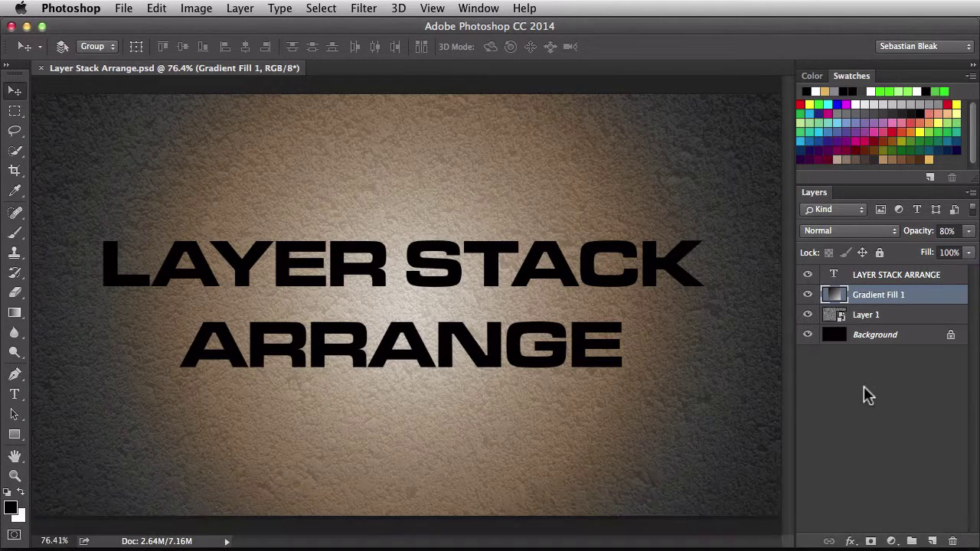
key(alt+bracketleft)
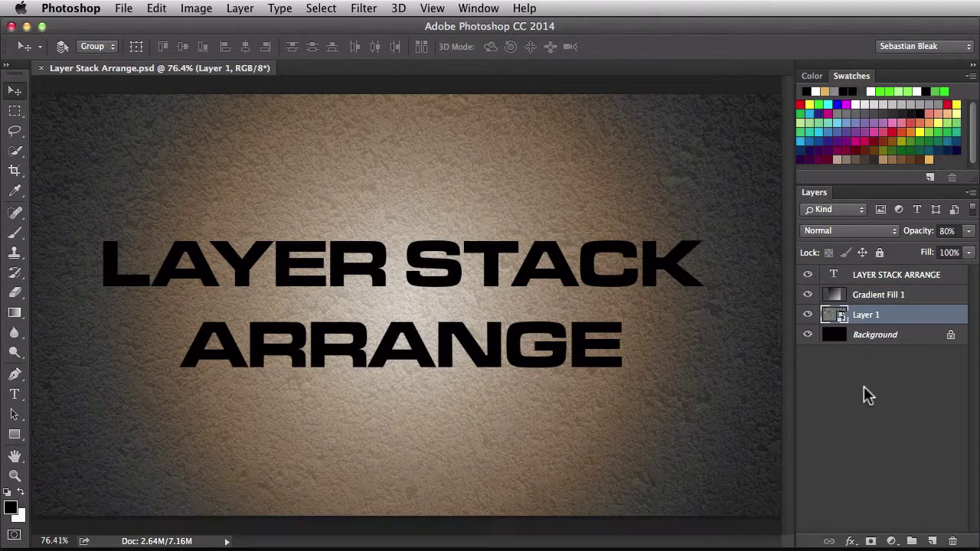
key(alt+bracketleft)
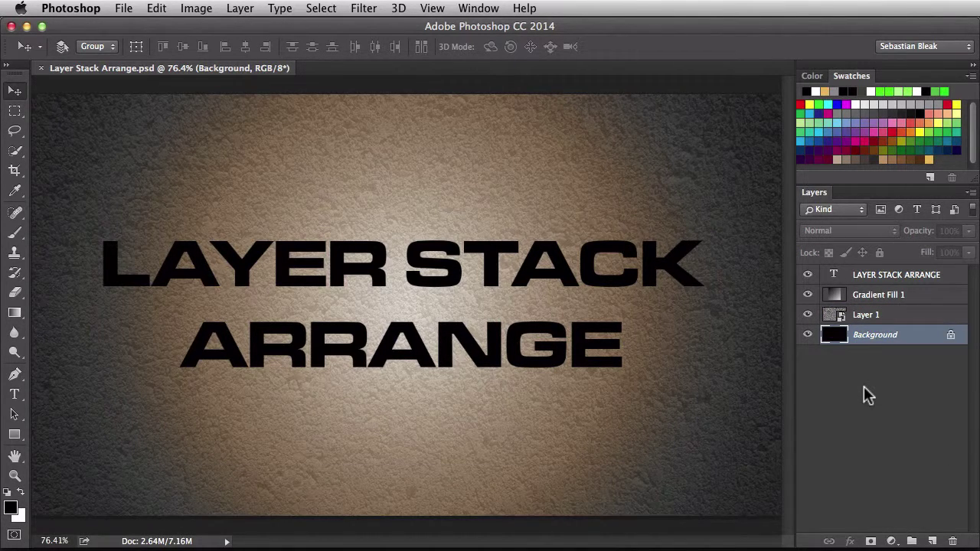
key(alt)
key(alt+bracketleft)
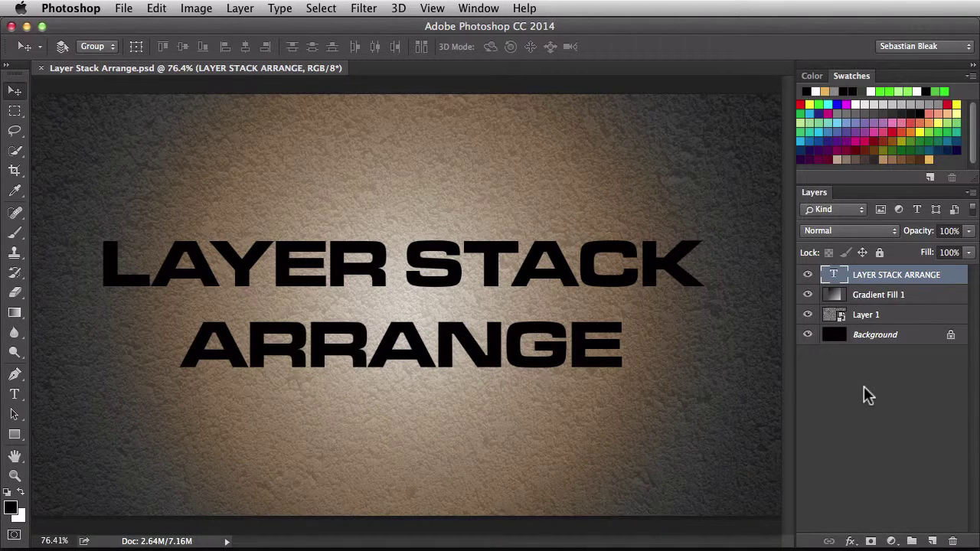
Cycle the layer selection downward through the whole stack repeatedly, ending on Background
key(alt+bracketleft)
key(alt+bracketleft)
key(alt+bracketleft)
key(alt+bracketleft)
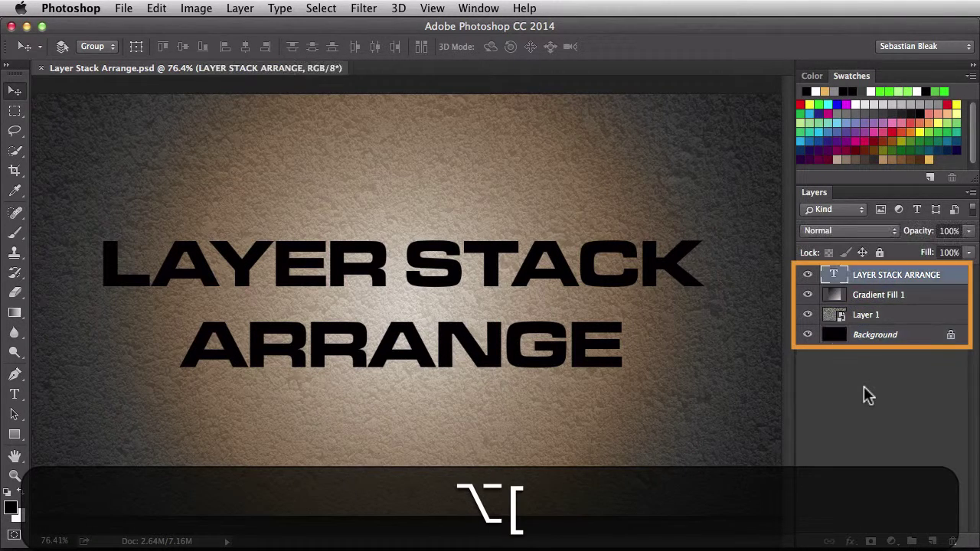
key(alt+bracketleft)
key(alt+bracketleft)
key(alt+bracketleft)
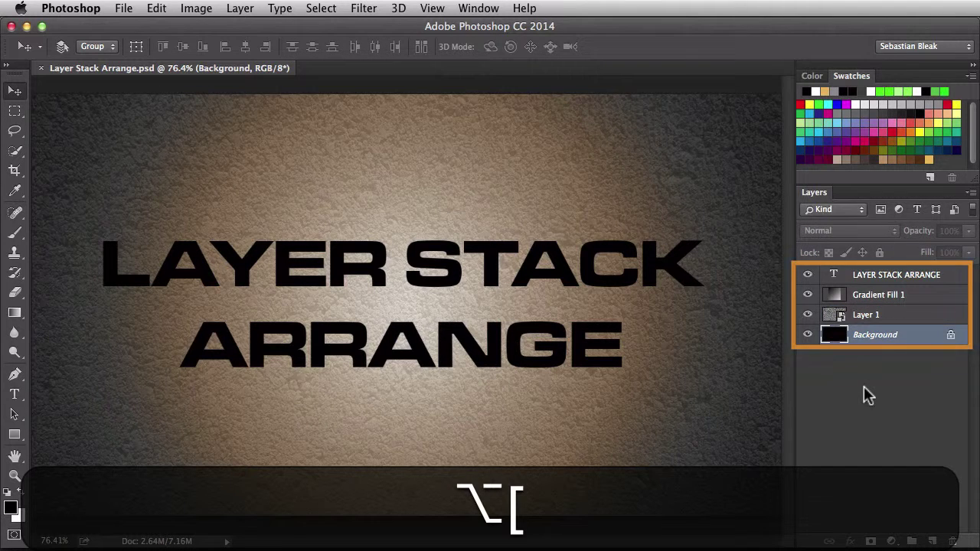
Cycle the layer selection upward through the stack, passing the text layer and wrapping around to Background
key(alt+bracketright)
key(alt+bracketright)
key(alt+bracketright)
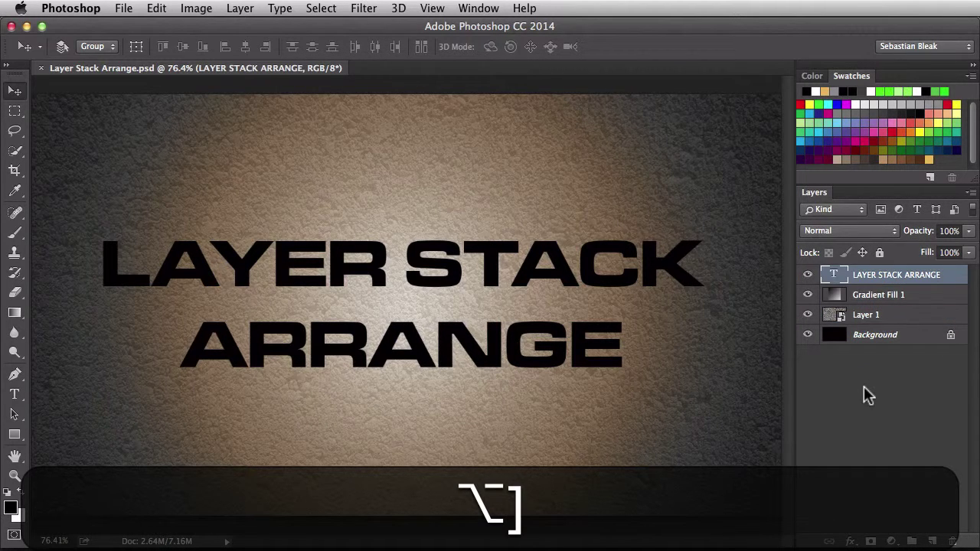
key(alt+bracketright)
key(alt+bracketright)
key(alt+bracketright)
key(alt+bracketright)
key(alt+bracketright)
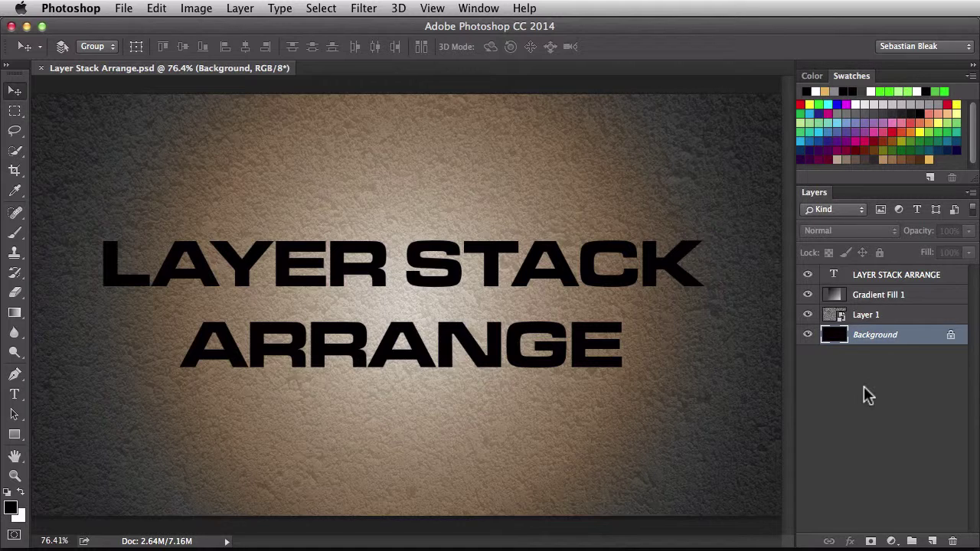
Extend the selection upward from Background to include Layer 1, Gradient Fill 1 and the text layer
key(alt)
key(shift)
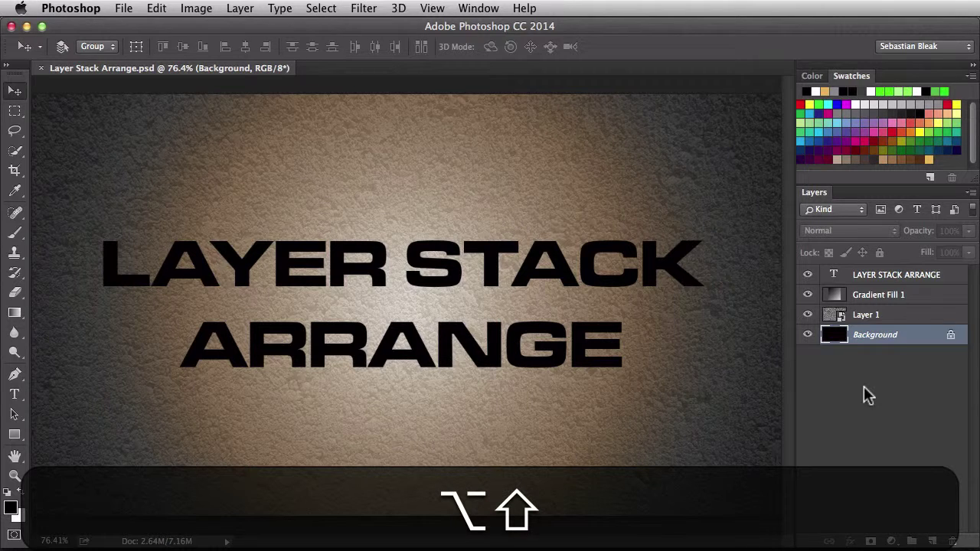
key(alt+shift+bracketright)
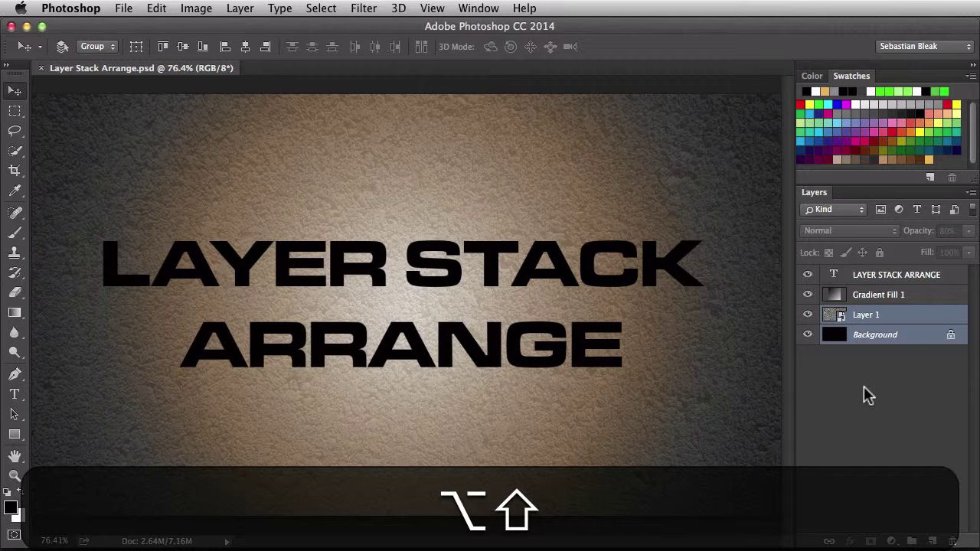
key(alt+shift+bracketright)
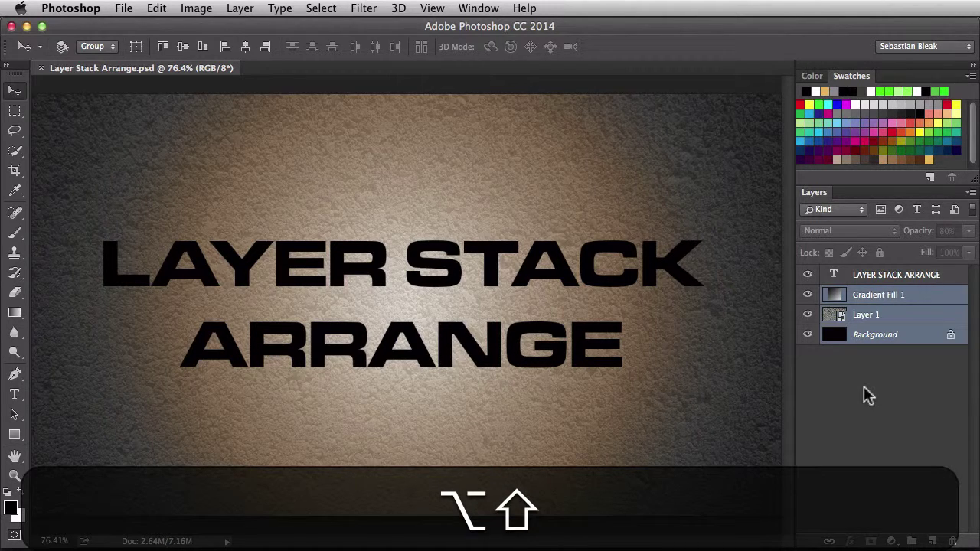
key(alt+shift+bracketright)
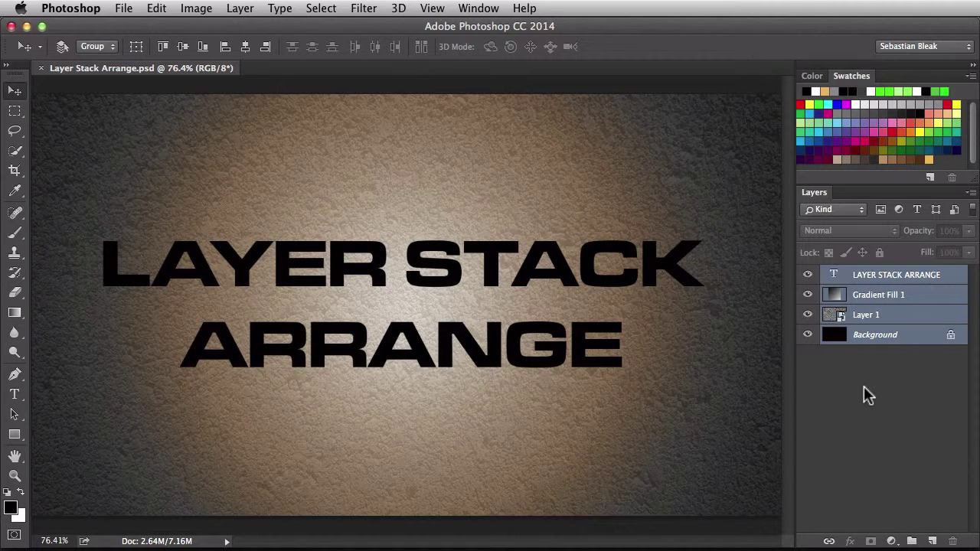
Jump the selection directly to the bottom layer, Background, and from there to the topmost text layer
key(alt)
key(alt+comma)
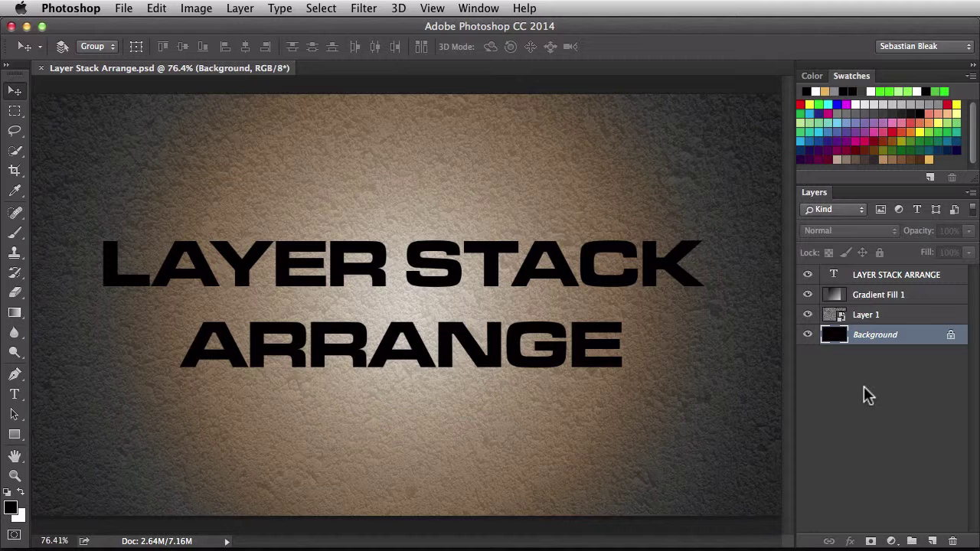
key(alt)
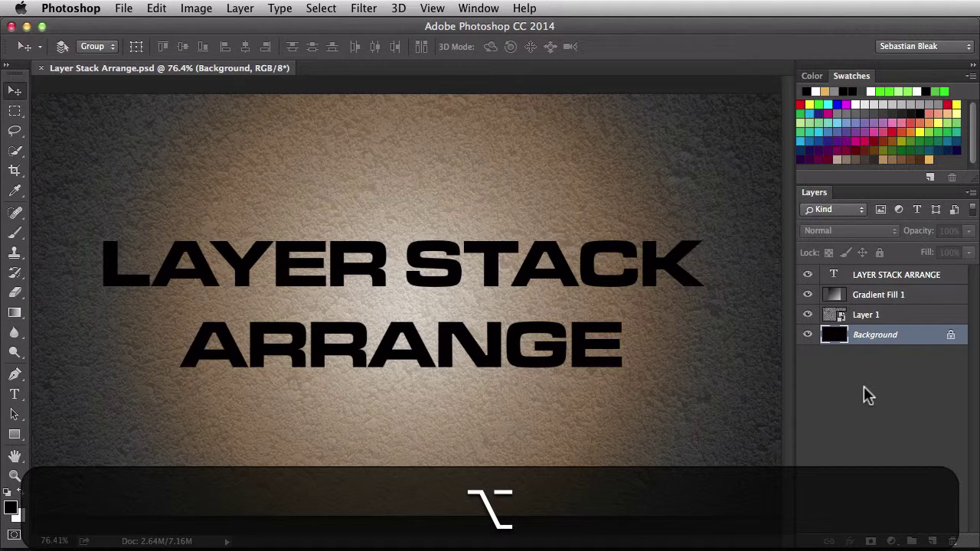
key(alt+period)
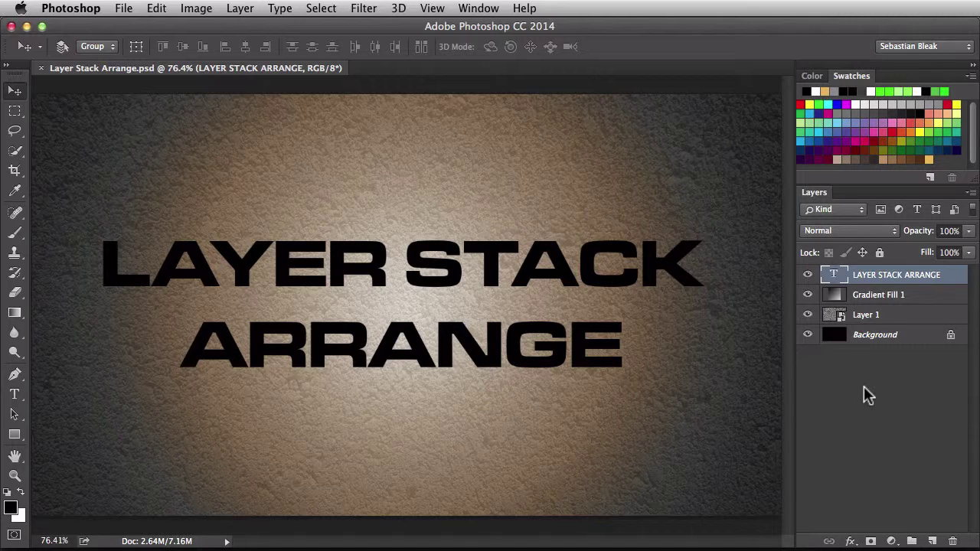
Select all layers except Background at once, and try to move the locked Background layer up the stack
key(alt+super+a)
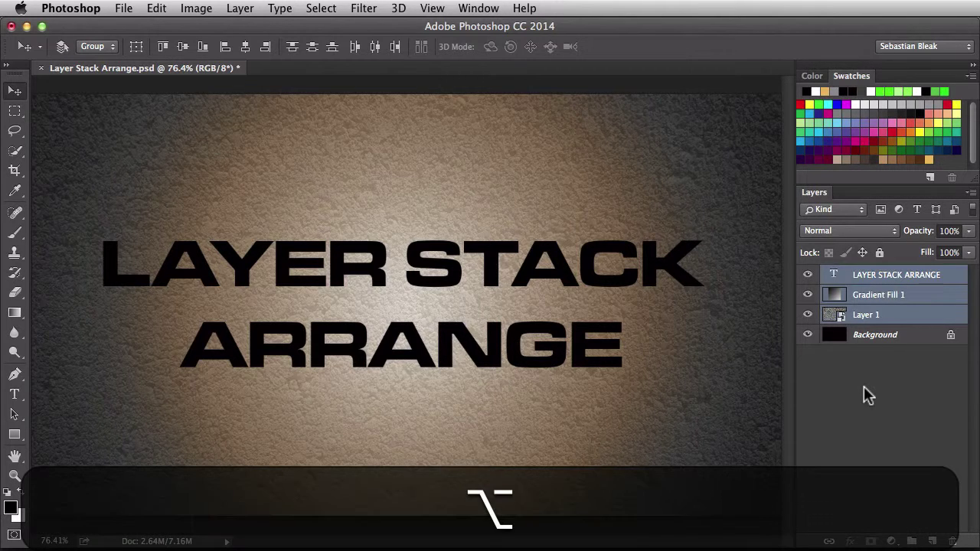
key(alt+comma)
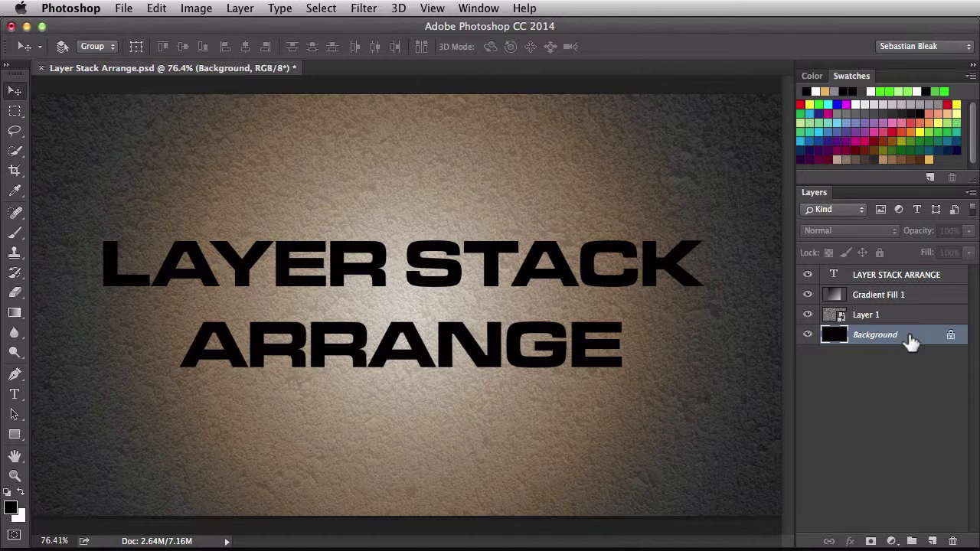
drag(910, 342, 904, 289)
Move Layer 1 above Gradient Fill 1, up to the top of the stack, and back to just above Background
drag(896, 321, 893, 295)
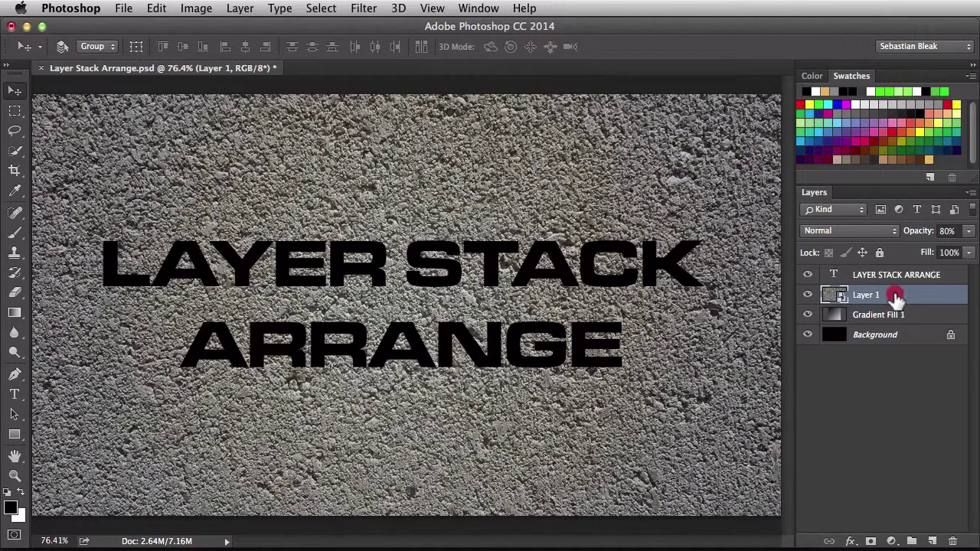
drag(895, 297, 892, 275)
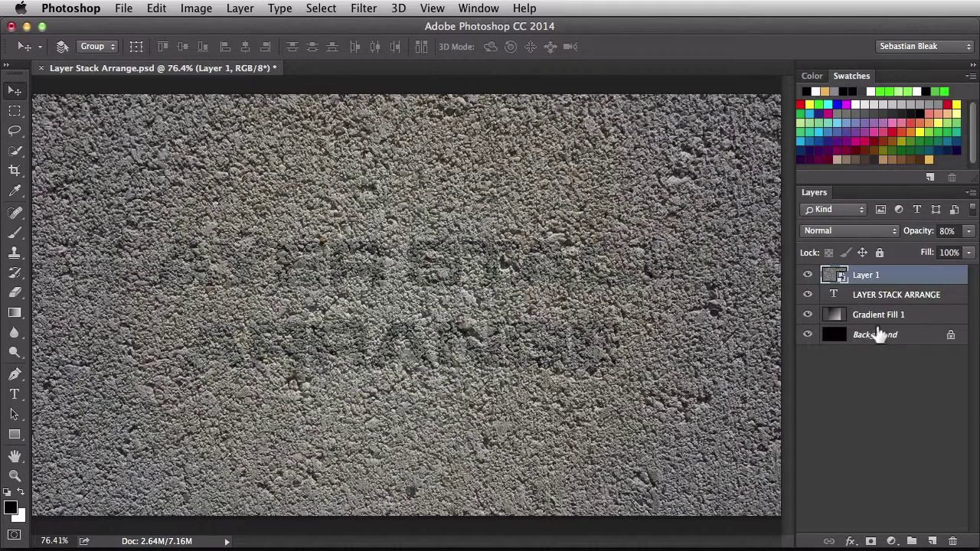
drag(902, 276, 860, 350)
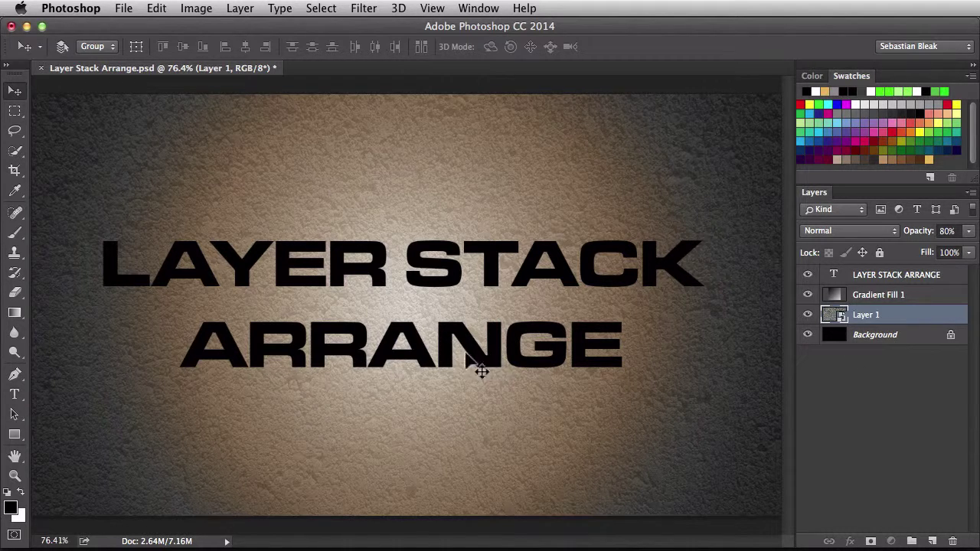
Bring Layer 1 forward above Gradient Fill 1 and send it to the back with the Arrange commands
click(242, 16)
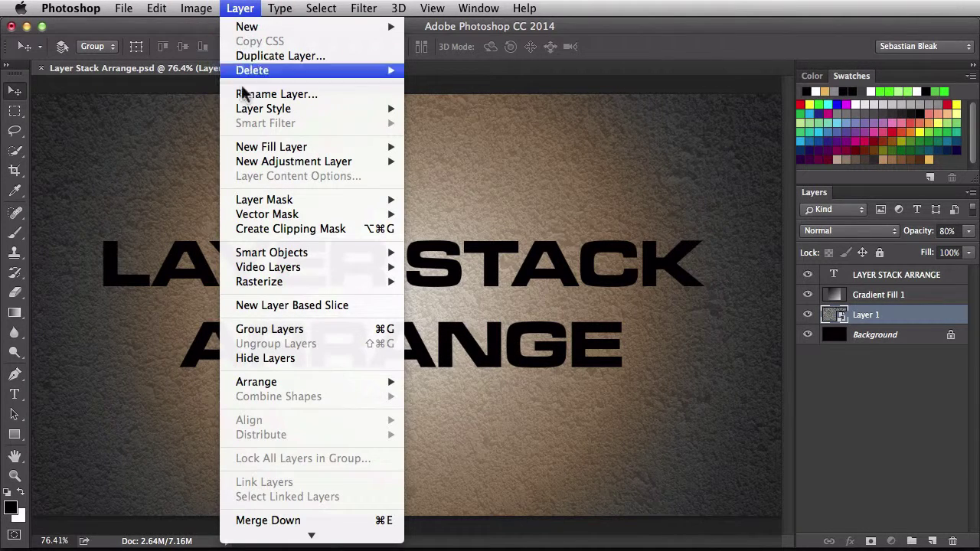
mouse_move(241, 288)
mouse_move(298, 381)
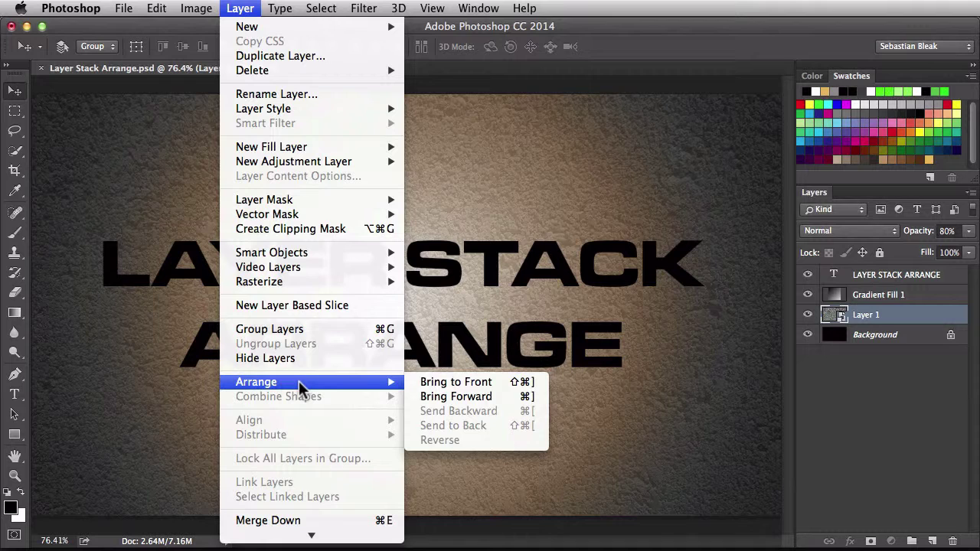
click(503, 395)
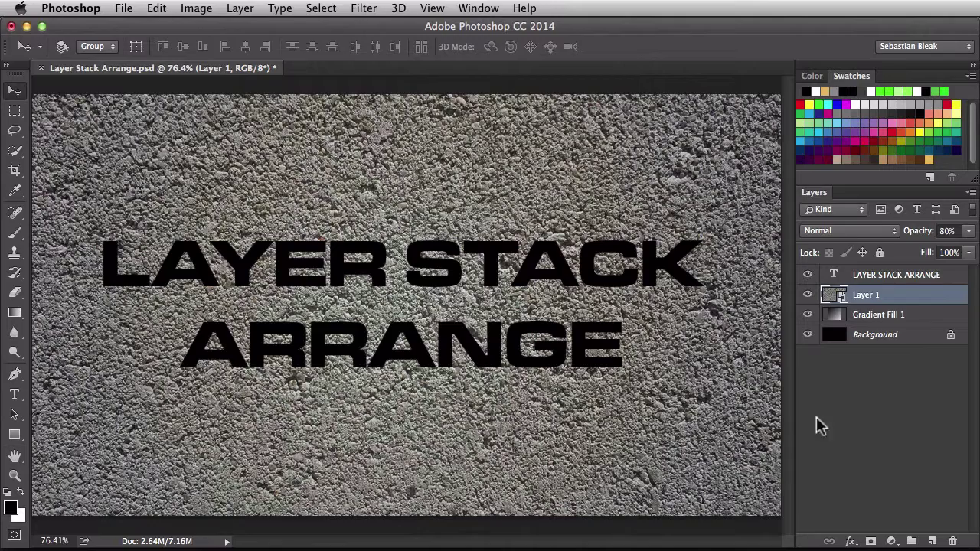
click(240, 9)
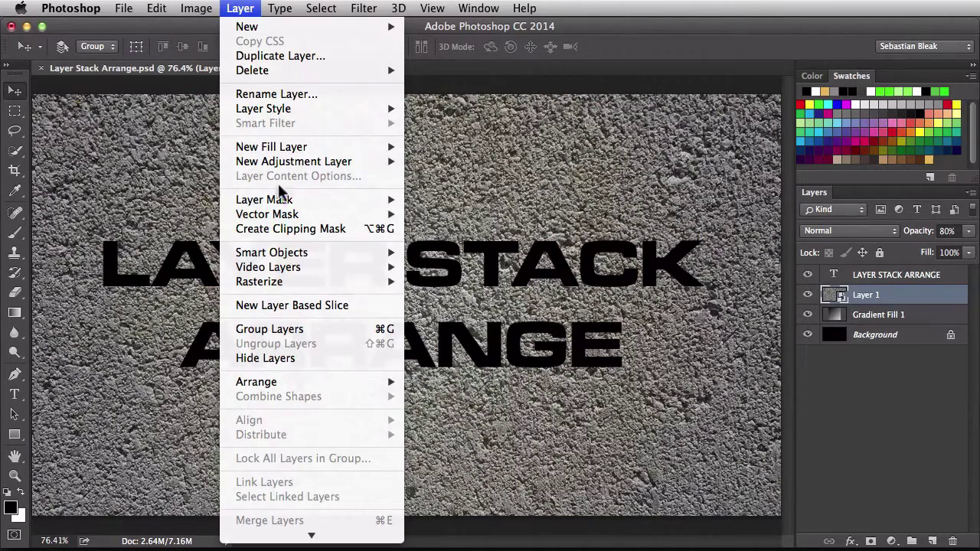
mouse_move(356, 384)
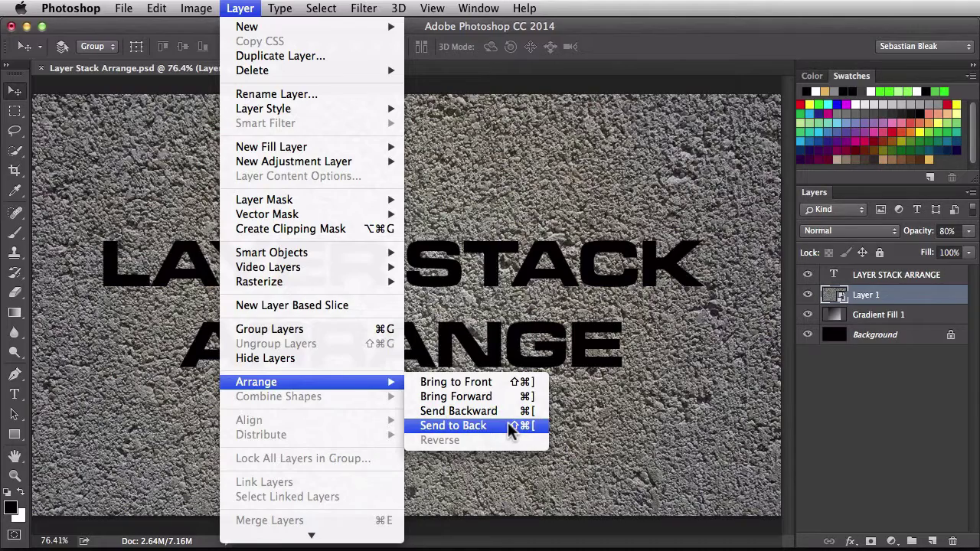
click(508, 424)
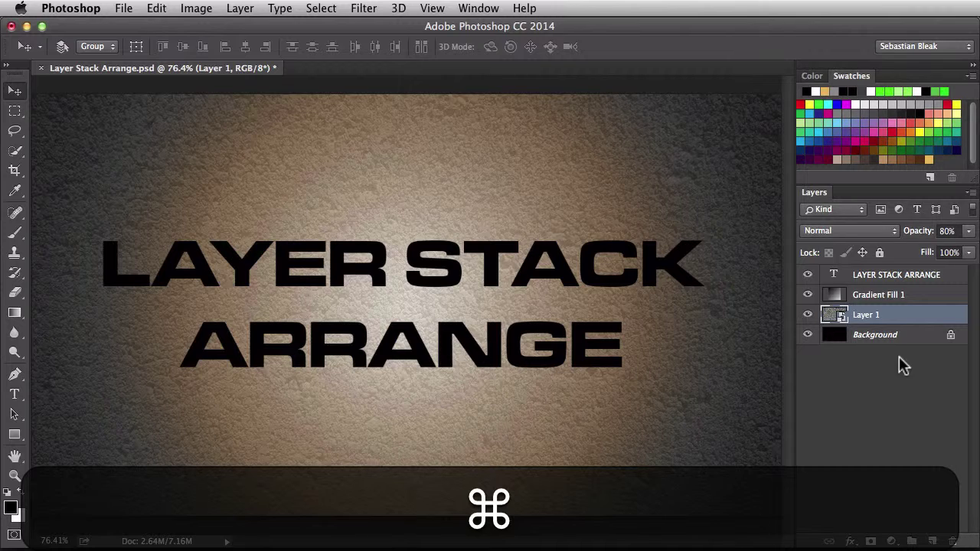
Move Layer 1 to the top of the stack and back above Background, one level at a time and again in single jumps
key(super+bracketright)
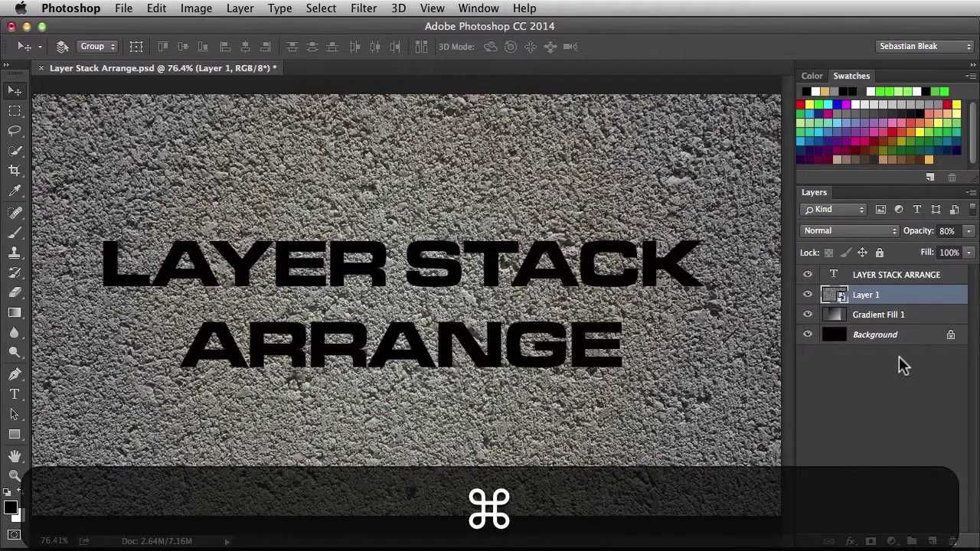
key(super+bracketright)
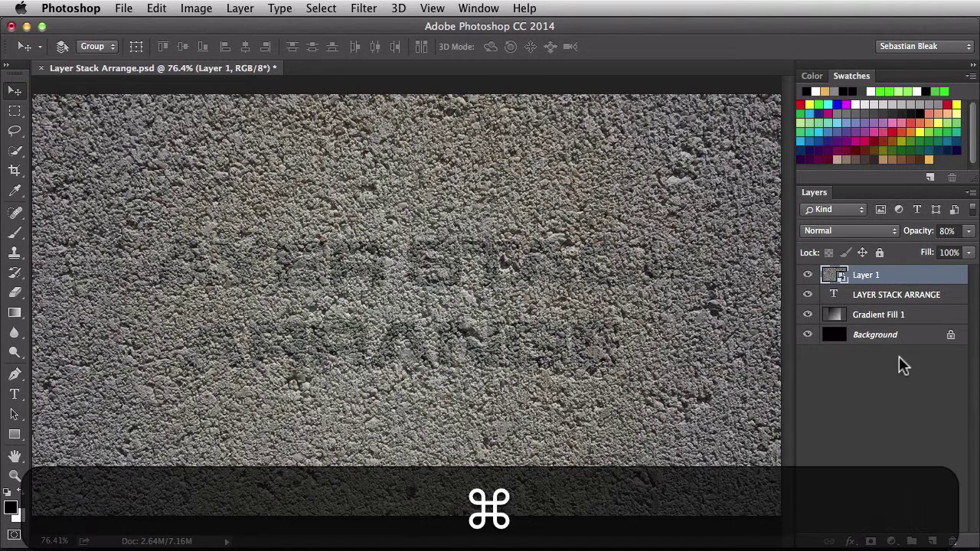
key(super+bracketright)
key(super+bracketleft)
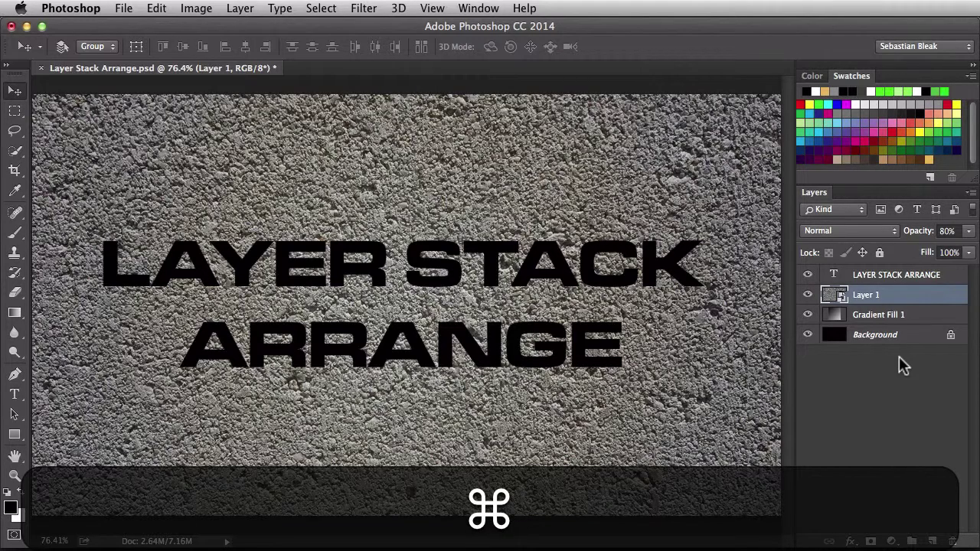
key(super+bracketleft)
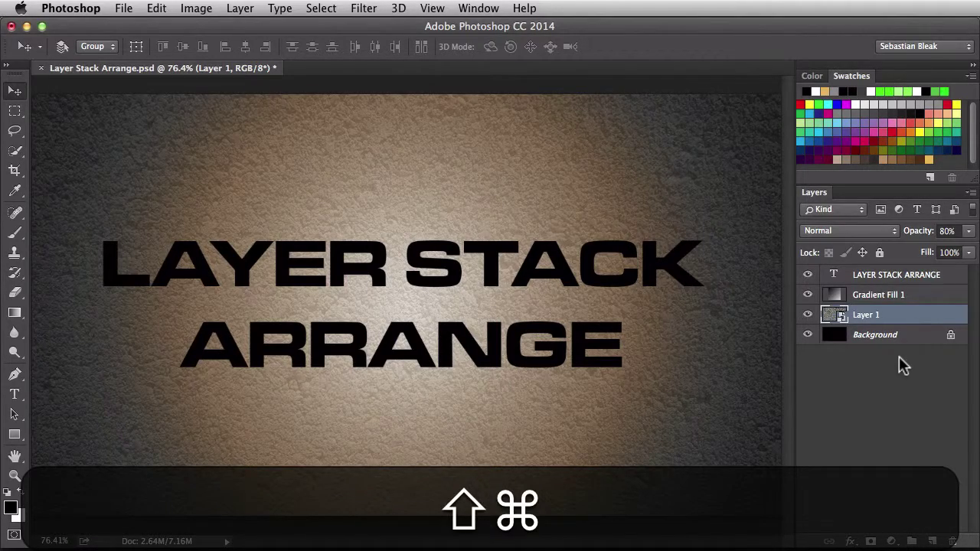
key(ctrl+shift+bracketright)
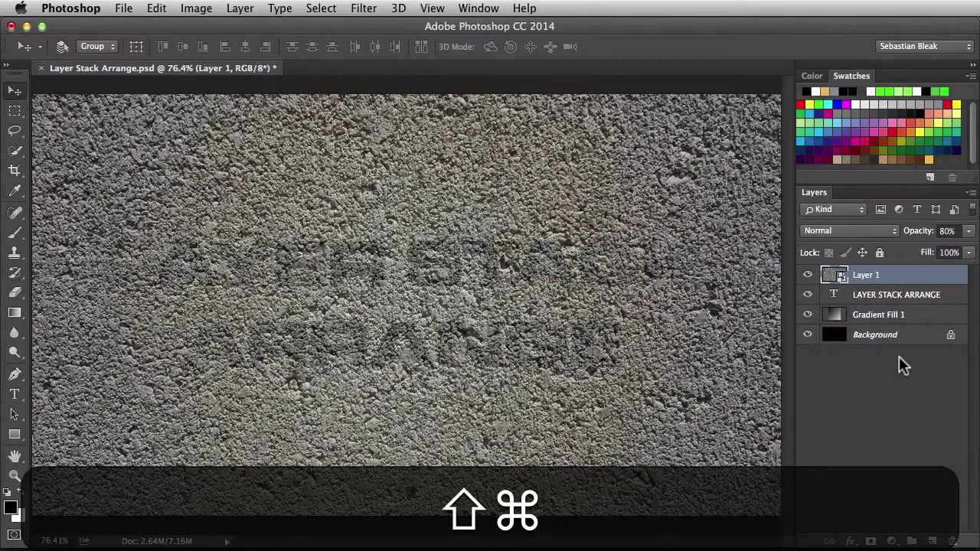
key(ctrl+shift+bracketleft)
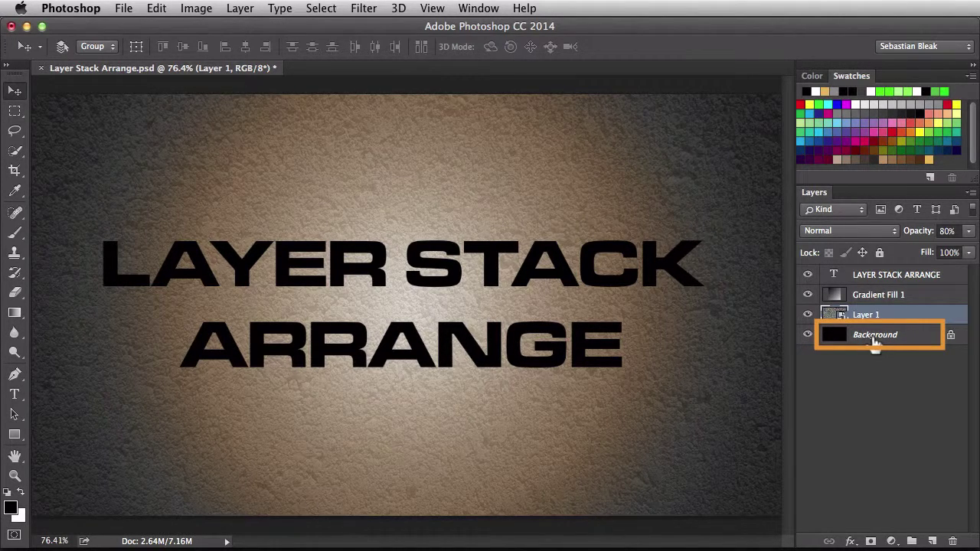
Convert Background into a regular layer named bg with color None, Normal mode and 100% opacity
double_click(832, 337)
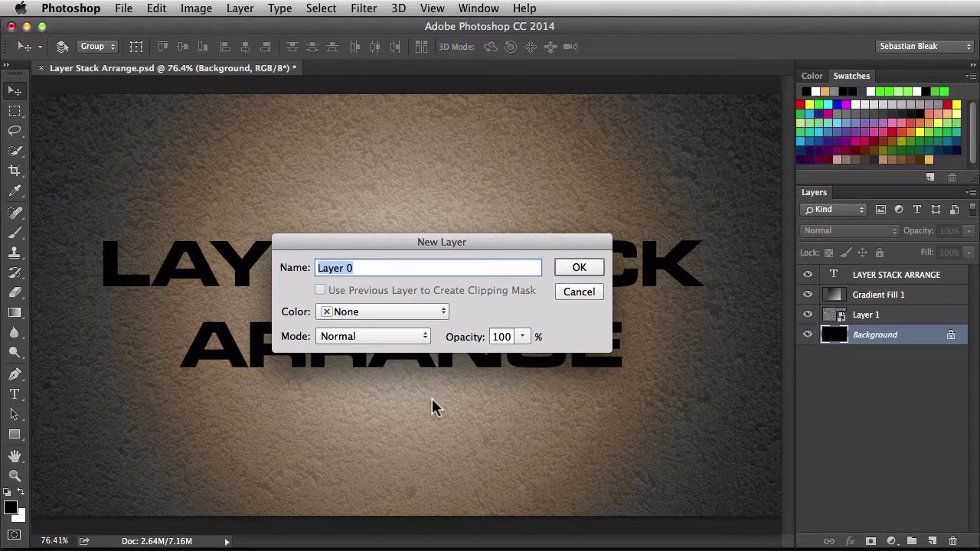
text(bg)
click(441, 309)
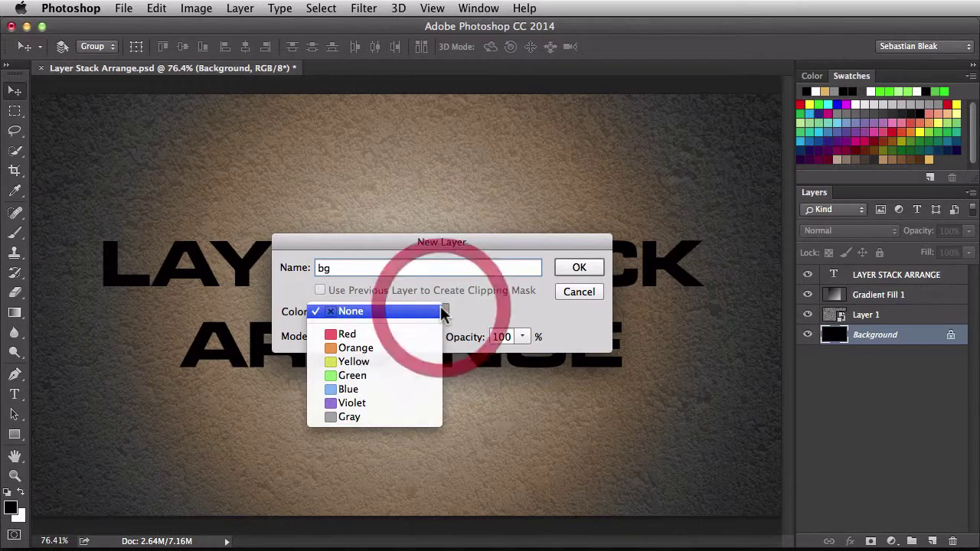
click(460, 310)
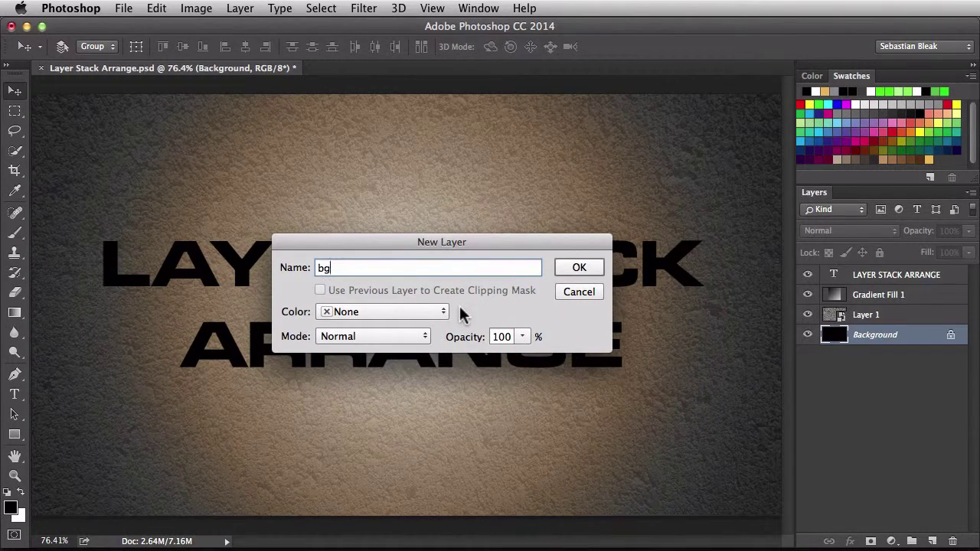
click(427, 339)
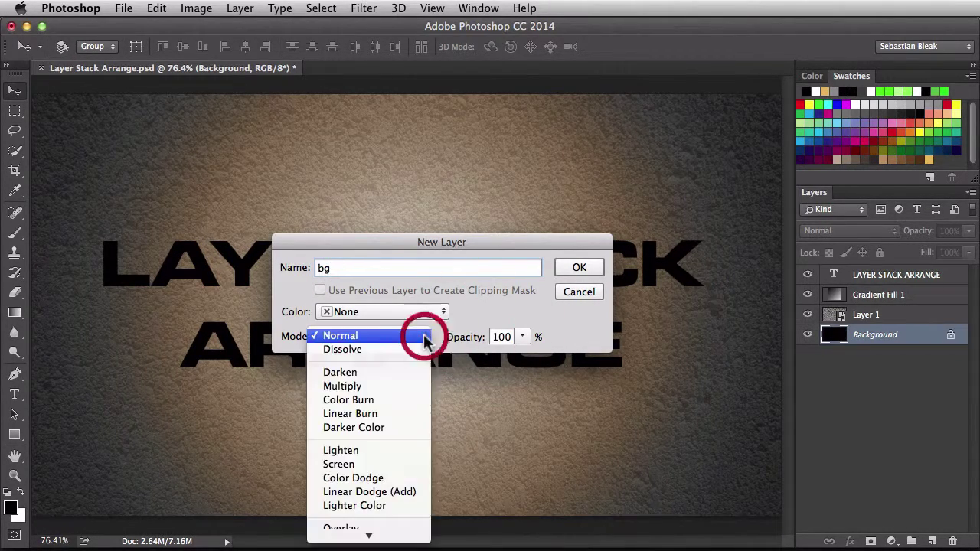
click(468, 314)
click(520, 338)
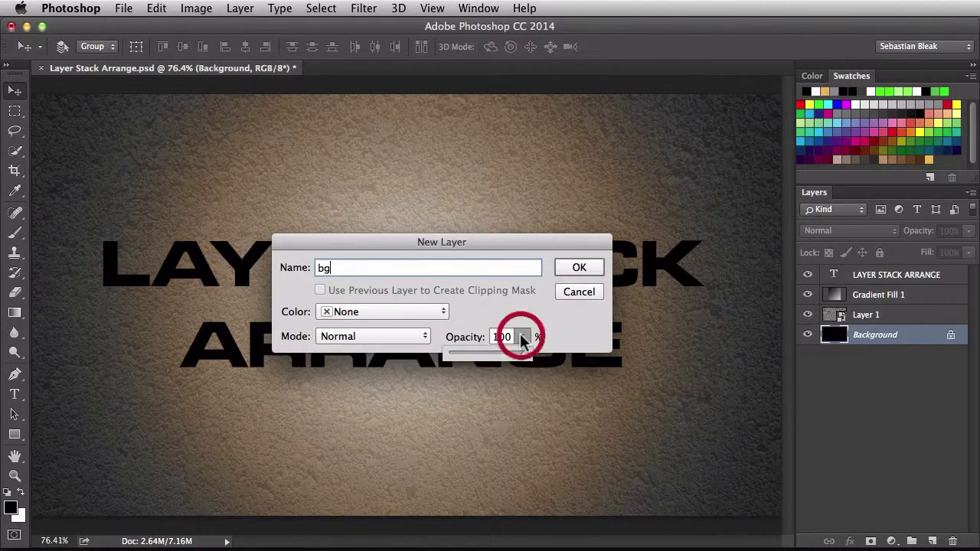
click(556, 340)
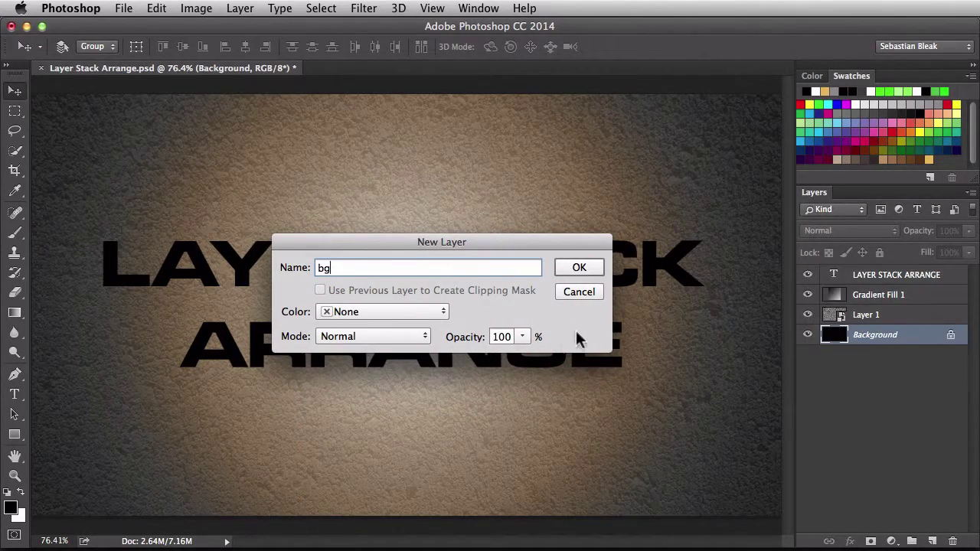
click(576, 267)
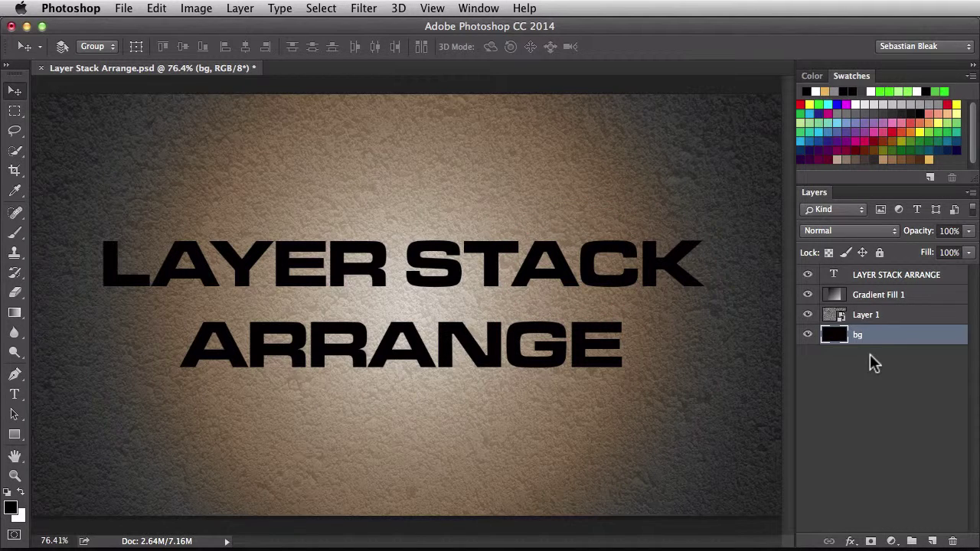
Move the bg layer above Layer 1, and undo both this move and the background conversion
drag(873, 351, 871, 307)
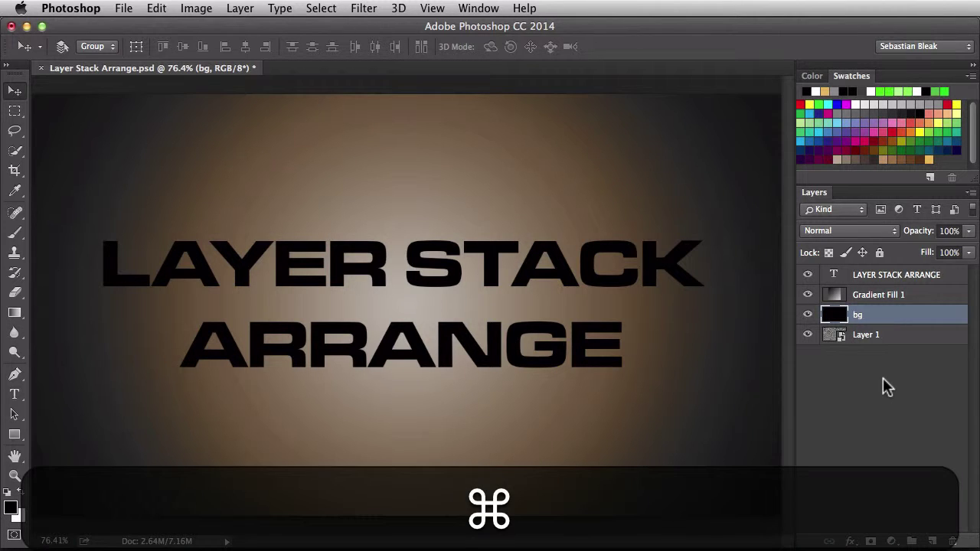
key(alt+super+z)
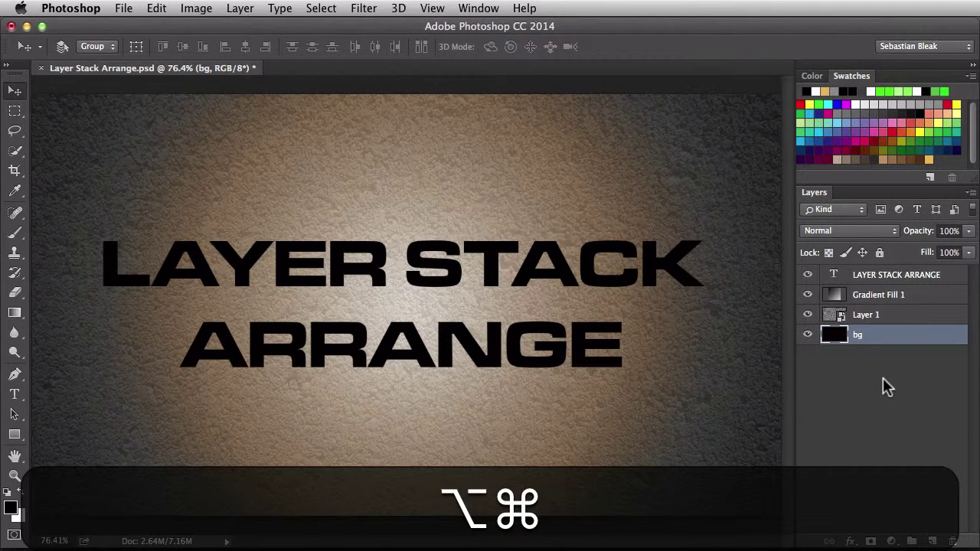
key(alt+super+z)
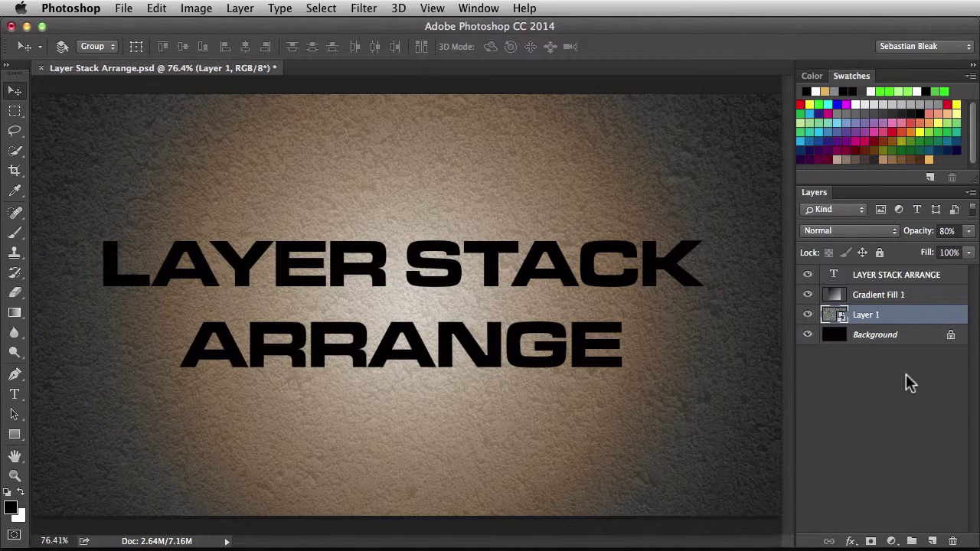
Unlock the Background layer directly in the layer stack and rename it bg
click(950, 338)
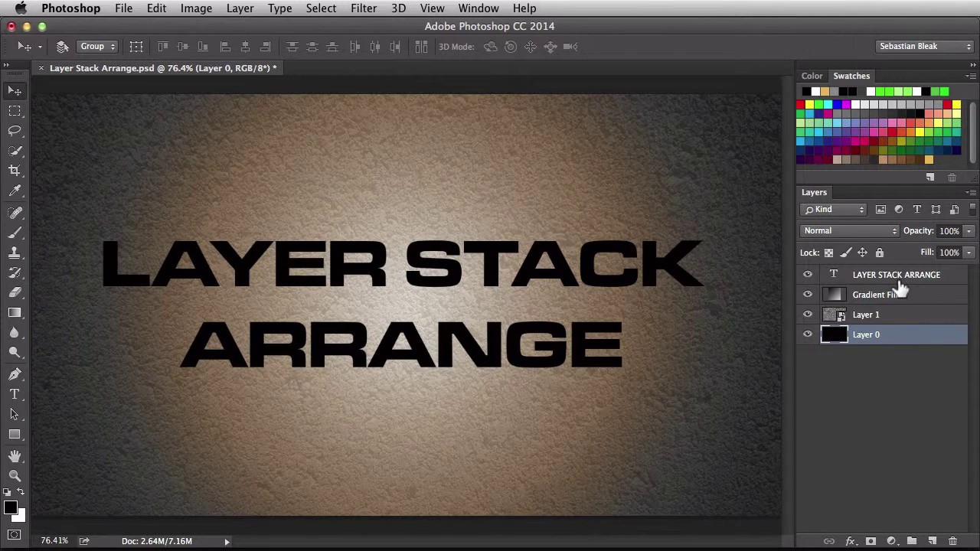
click(893, 232)
click(897, 231)
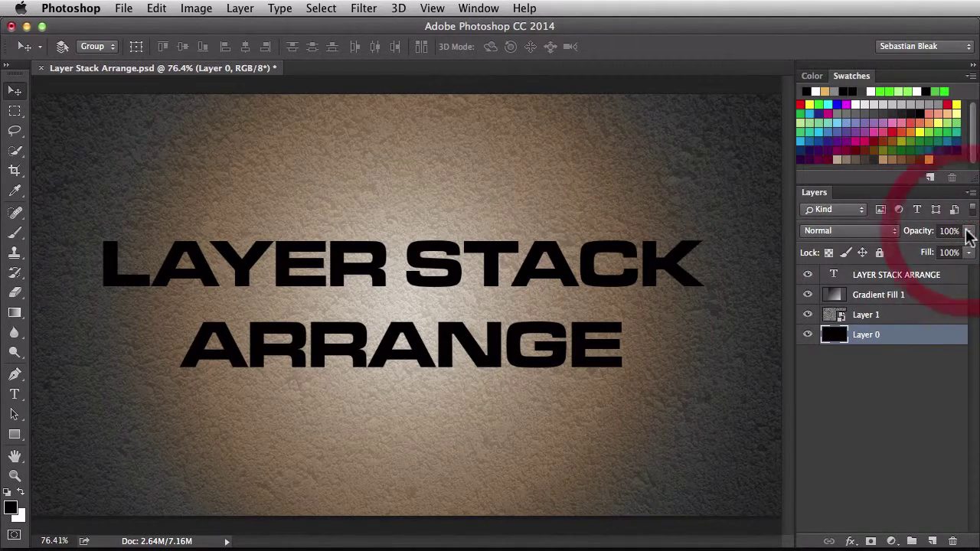
double_click(865, 337)
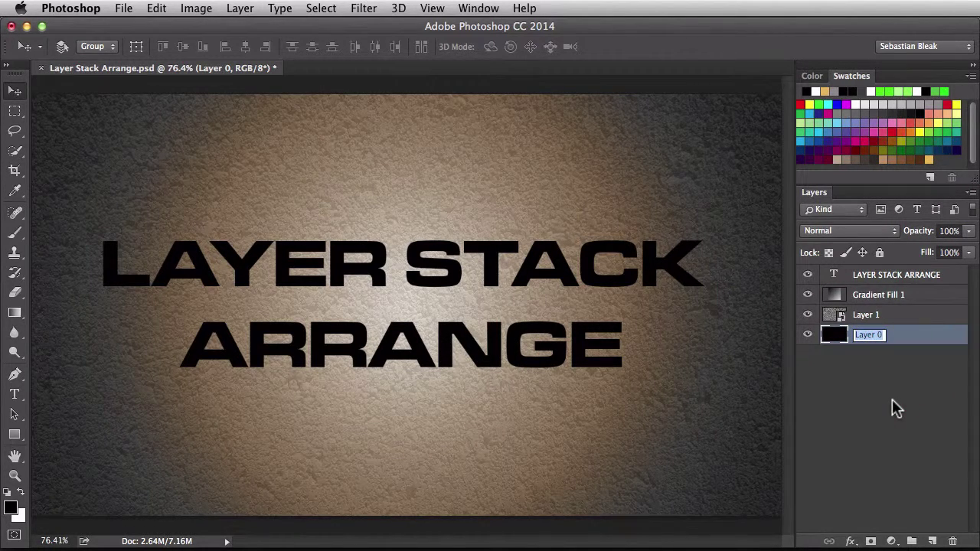
text(bg)
Rename Layer 1 to cement and Gradient Fill 1 to grad, continuing upward through the layer names
key(shift+Tab)
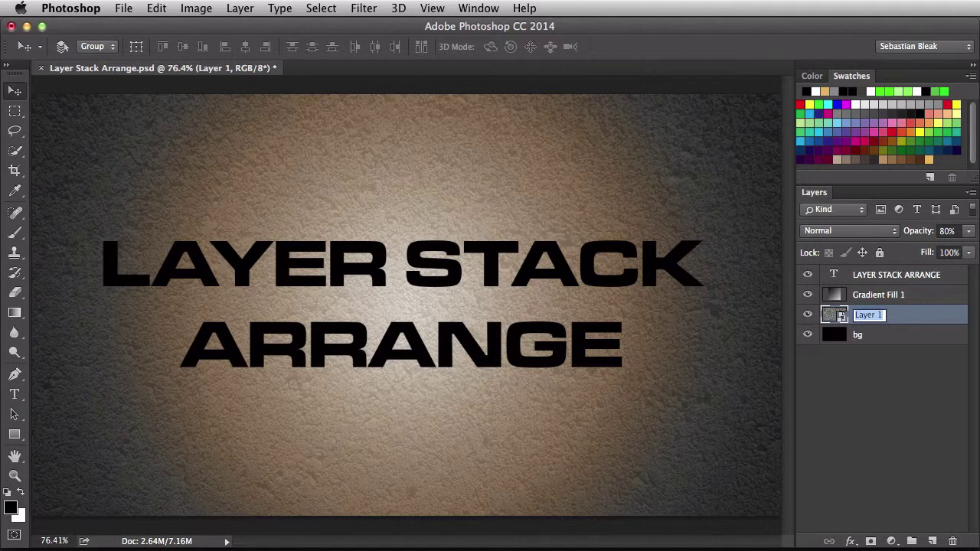
text(cement)
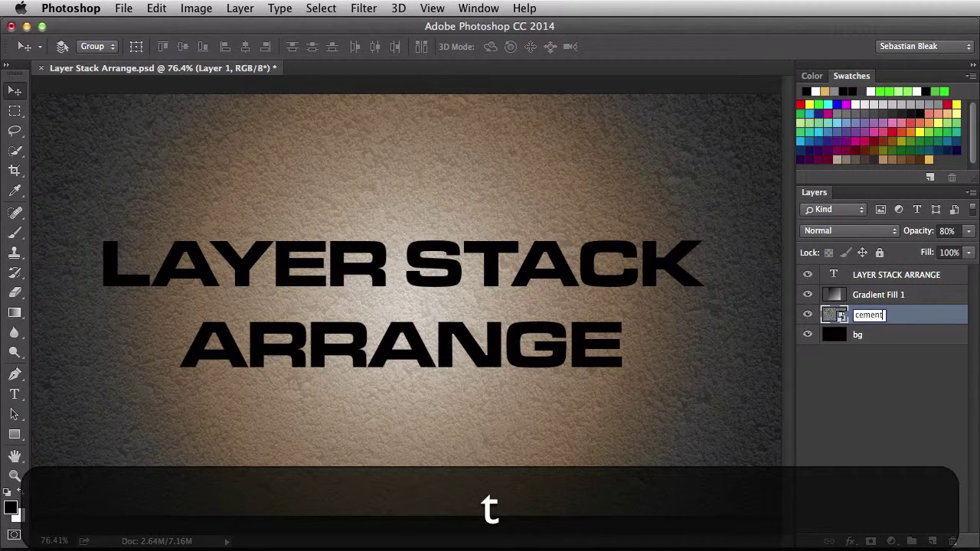
key(shift)
key(shift+Tab)
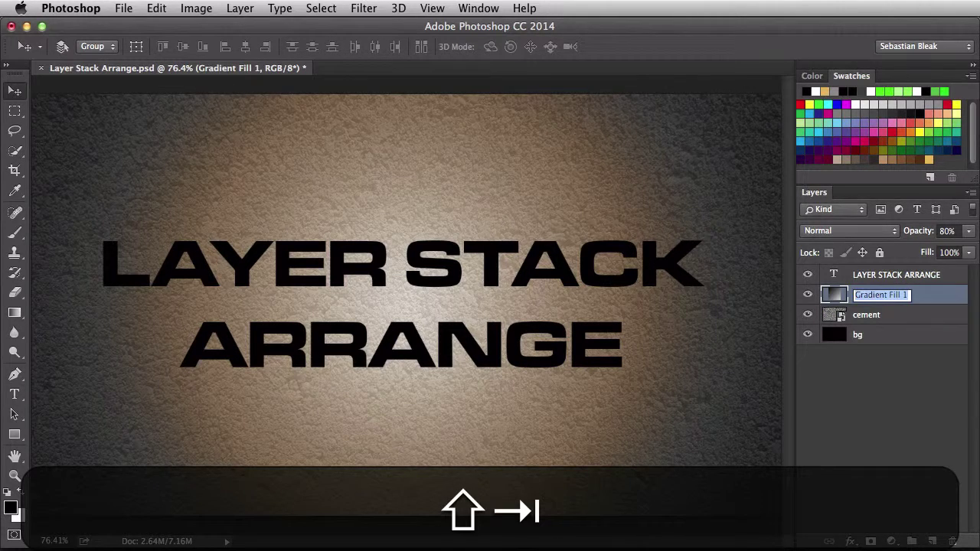
text(grad)
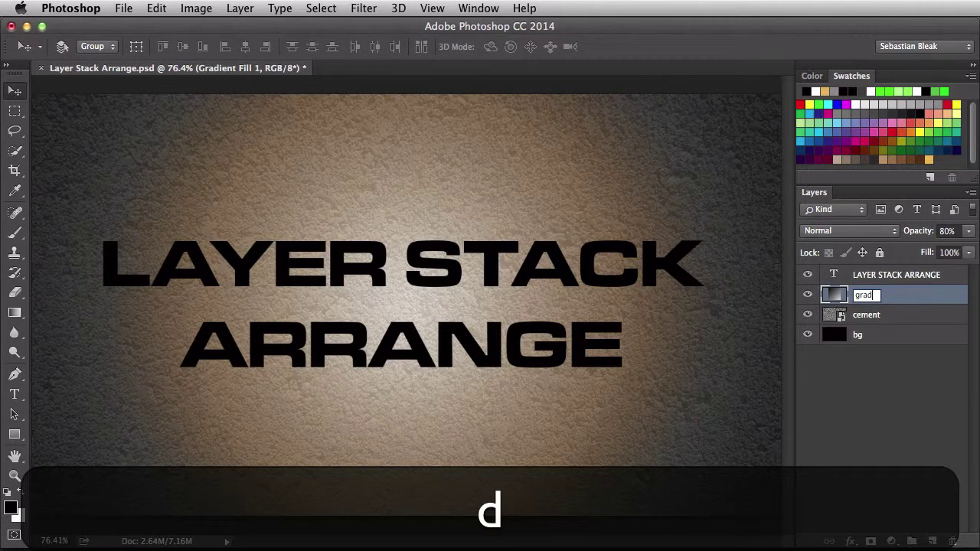
key(shift+Tab)
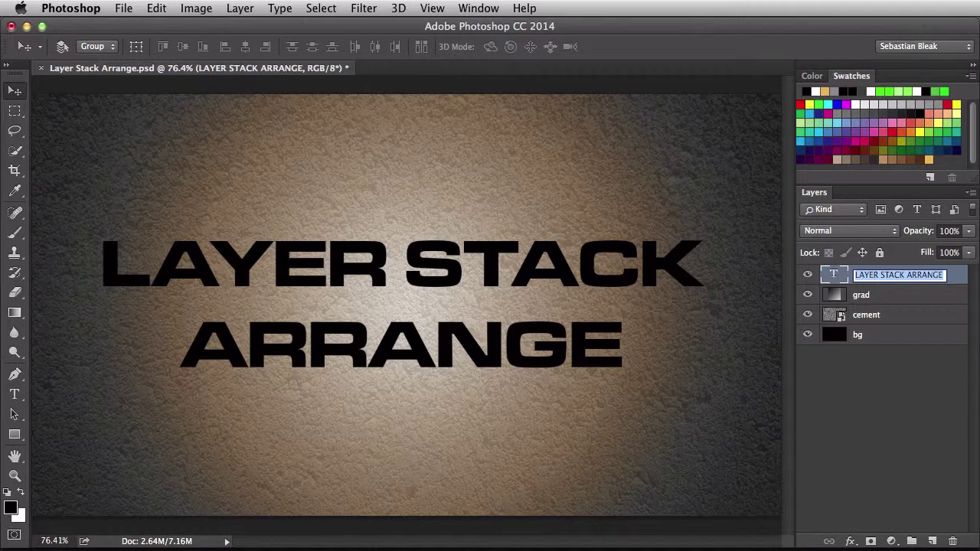
Cycle the name editing down and up through all layers without changing any name, finishing on bg
key(Tab)
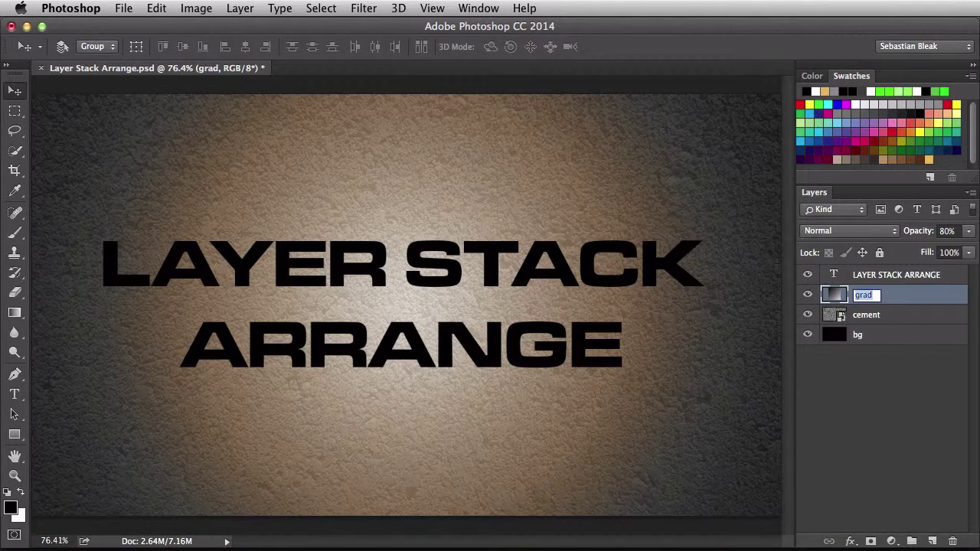
key(Tab)
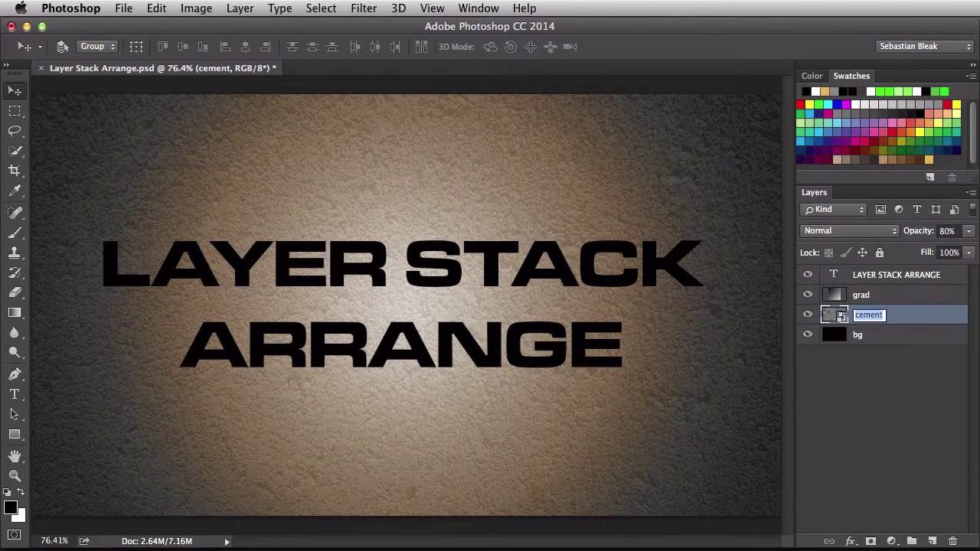
key(Tab)
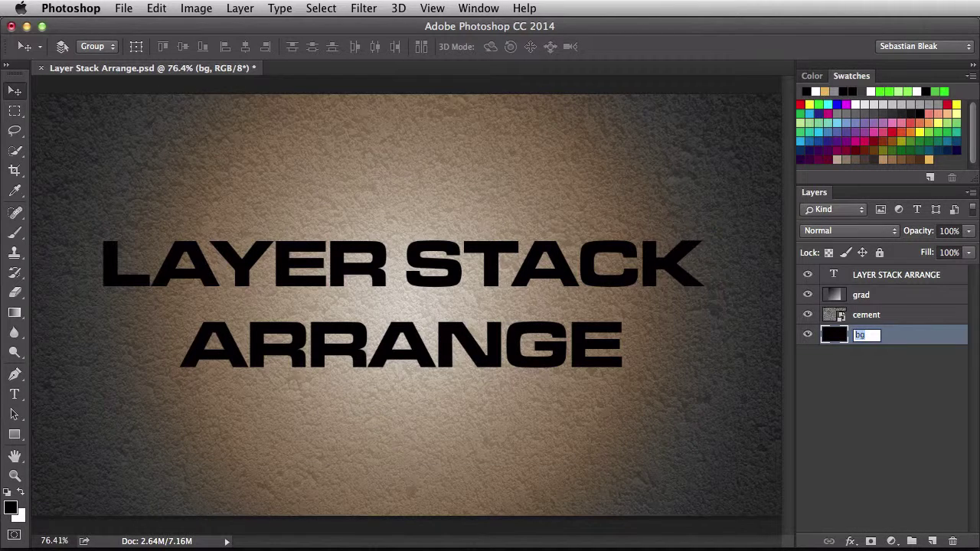
key(Tab)
key(Tab)
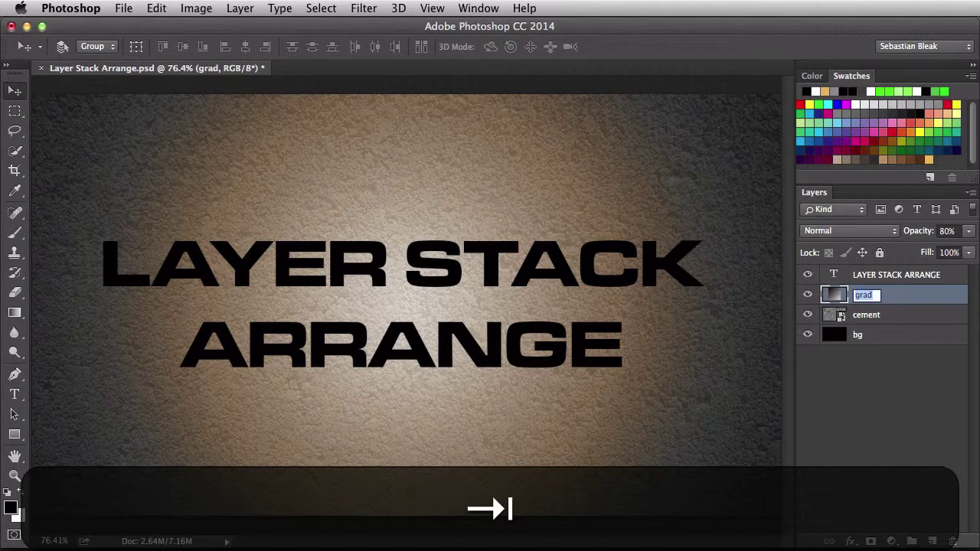
key(Tab)
key(Tab)
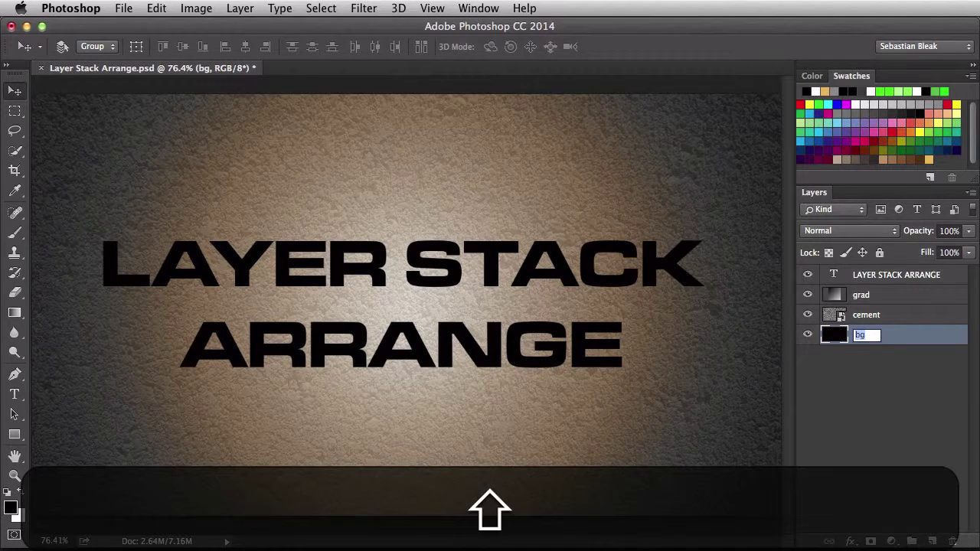
key(shift+Tab)
key(shift+Tab)
key(shift+Tab)
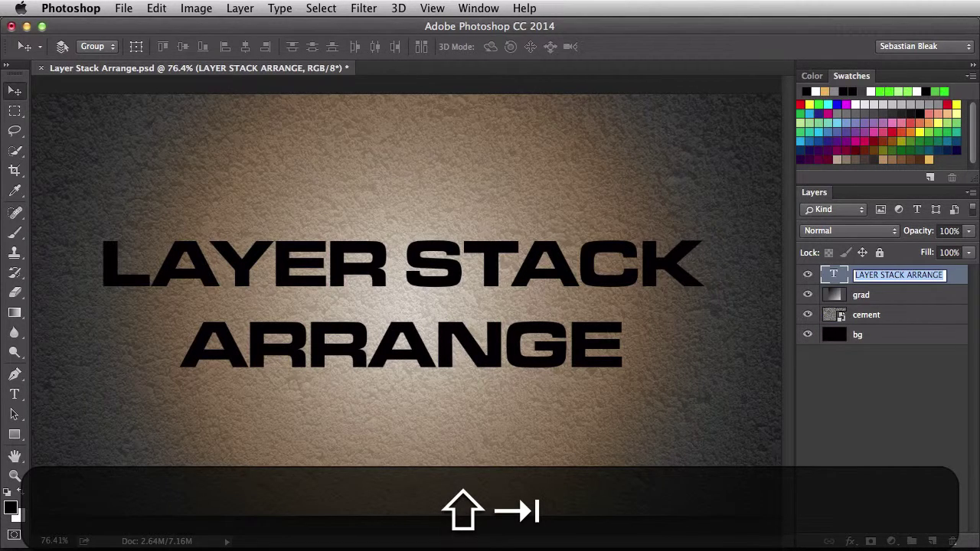
key(Tab)
key(Tab)
key(Tab)
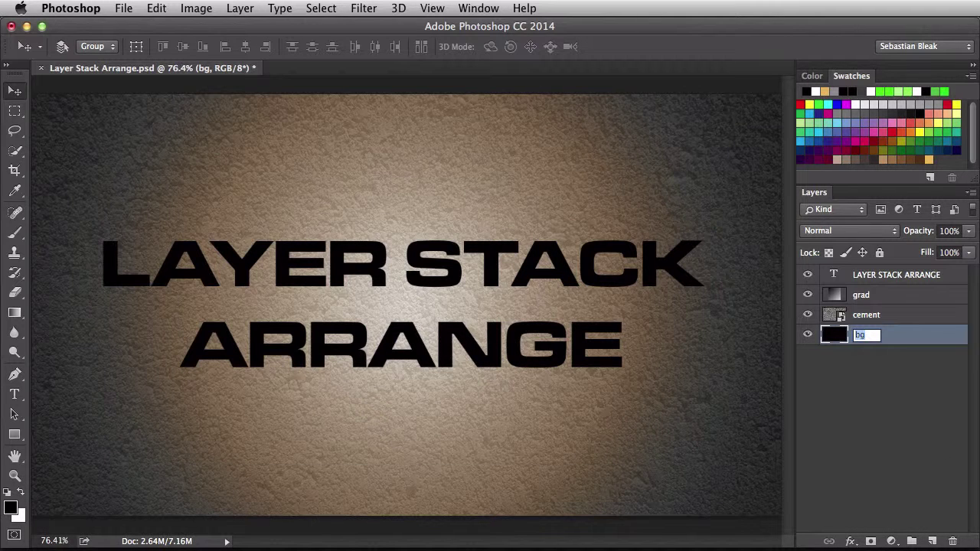
key(Return)
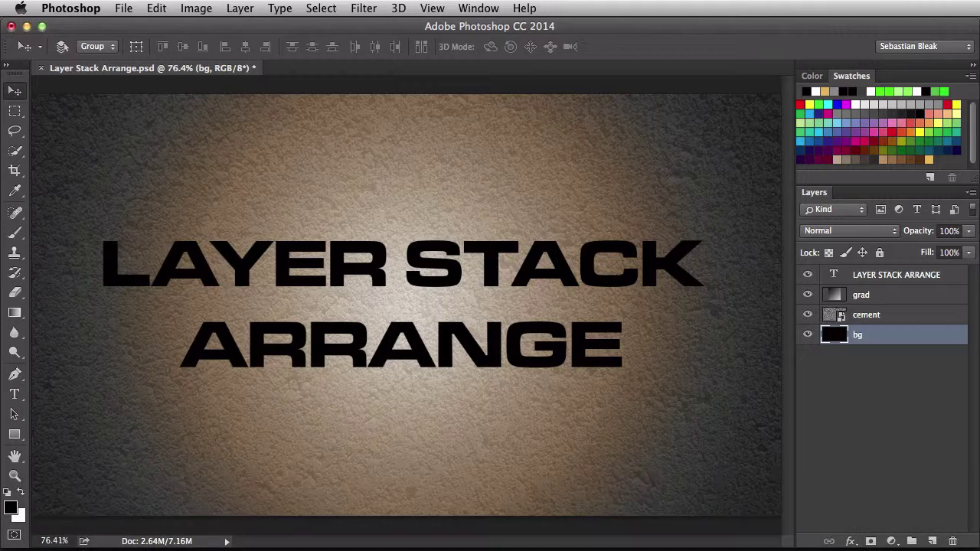